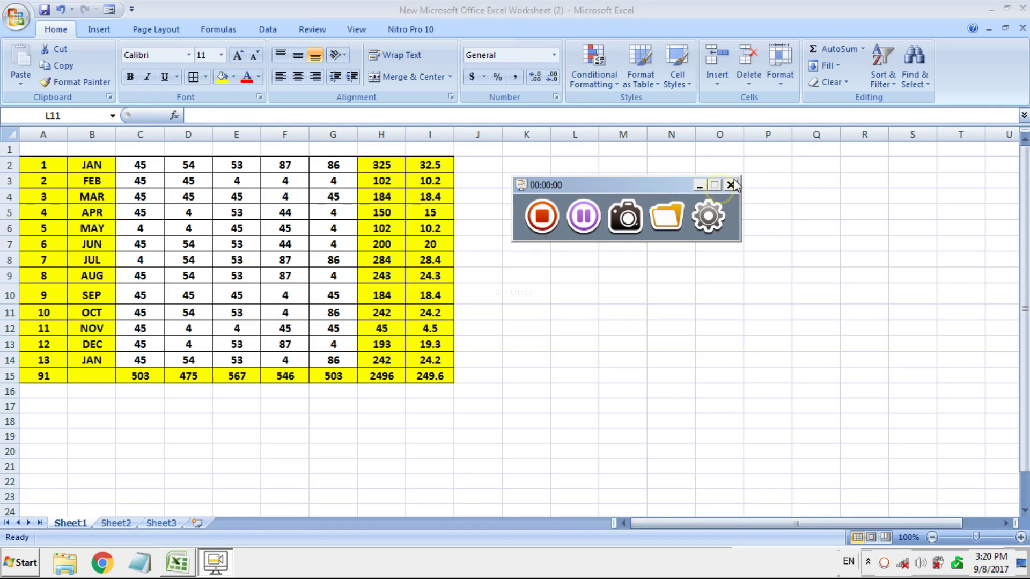
Inspect the total and divide-by-10 formulas in cells H4–H8 and I4–I6.
{"action": "left_click", "coordinate": [698, 187]}
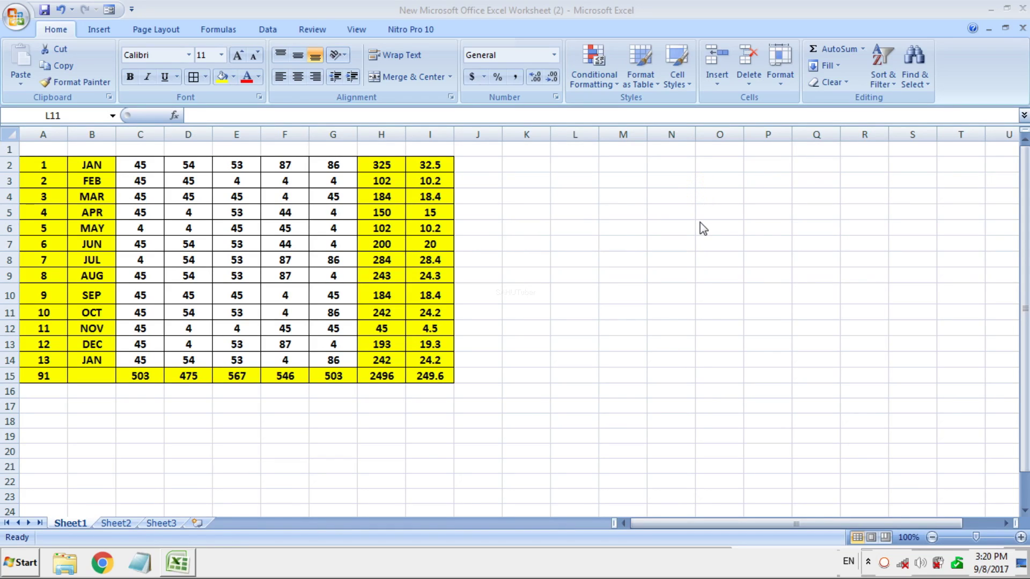
{"action": "left_click", "coordinate": [700, 223]}
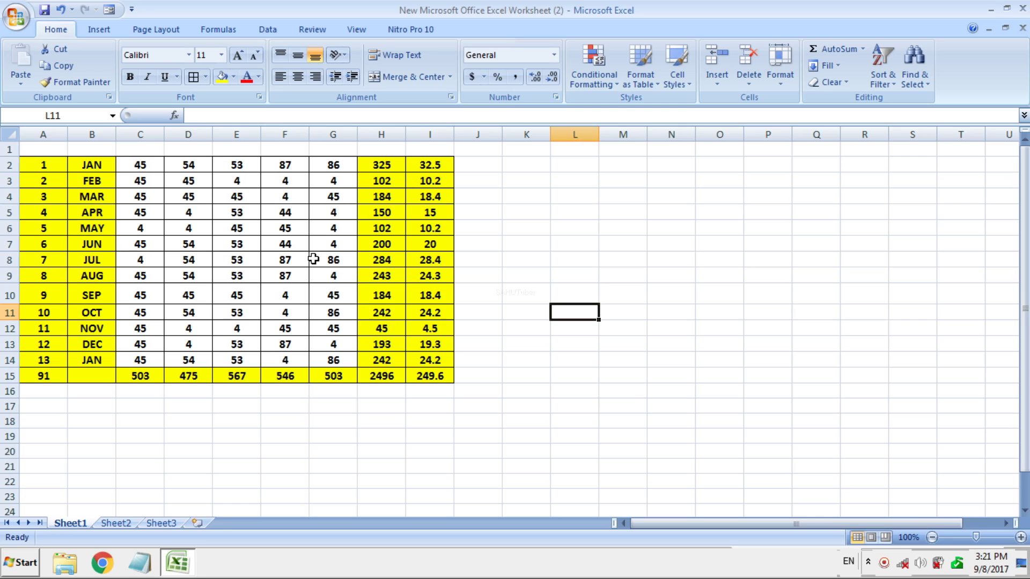
{"action": "left_click", "coordinate": [389, 224]}
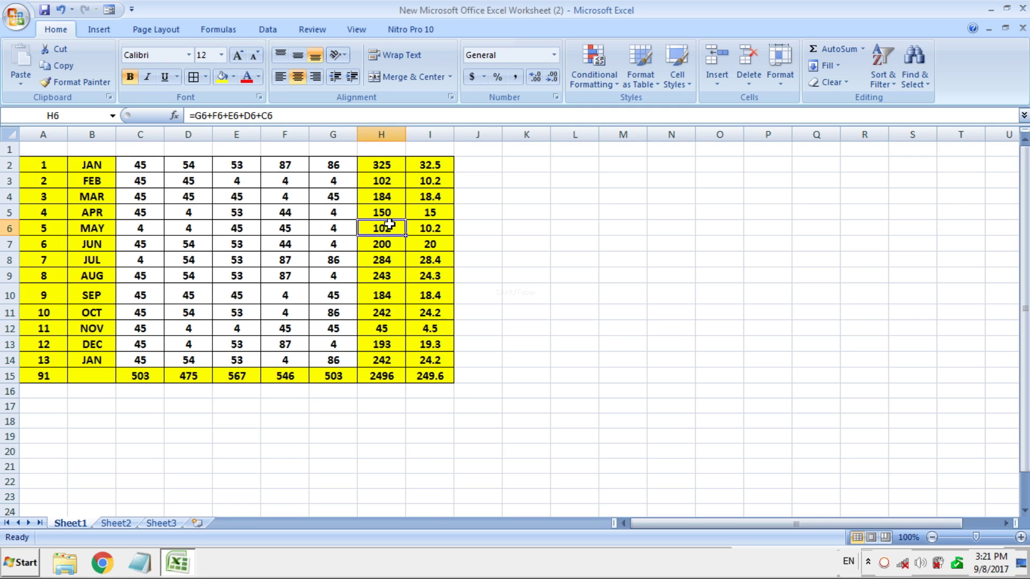
{"action": "left_click", "coordinate": [427, 222]}
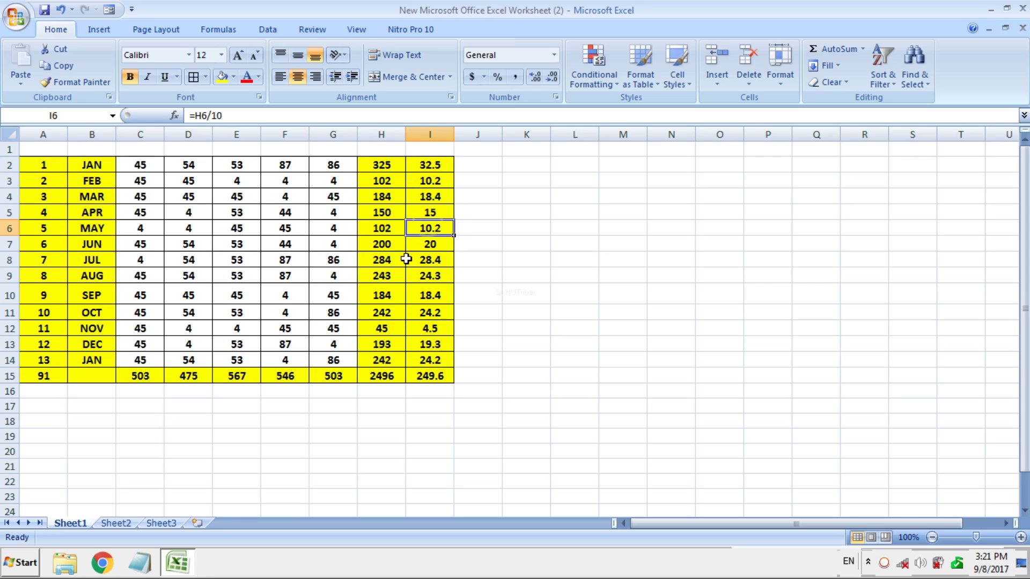
{"action": "left_click", "coordinate": [385, 260]}
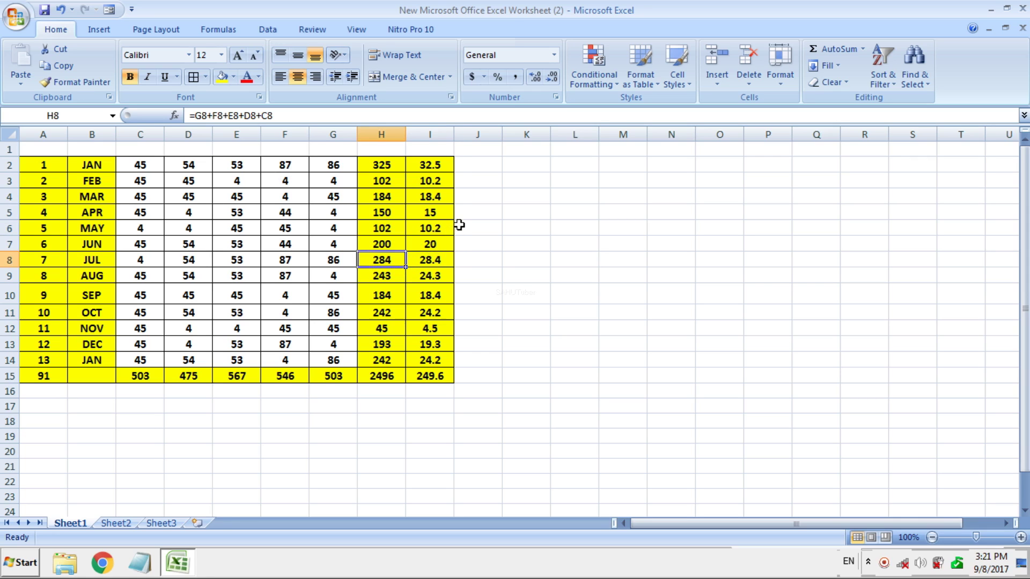
{"action": "left_click", "coordinate": [424, 197]}
{"action": "left_click", "coordinate": [387, 214]}
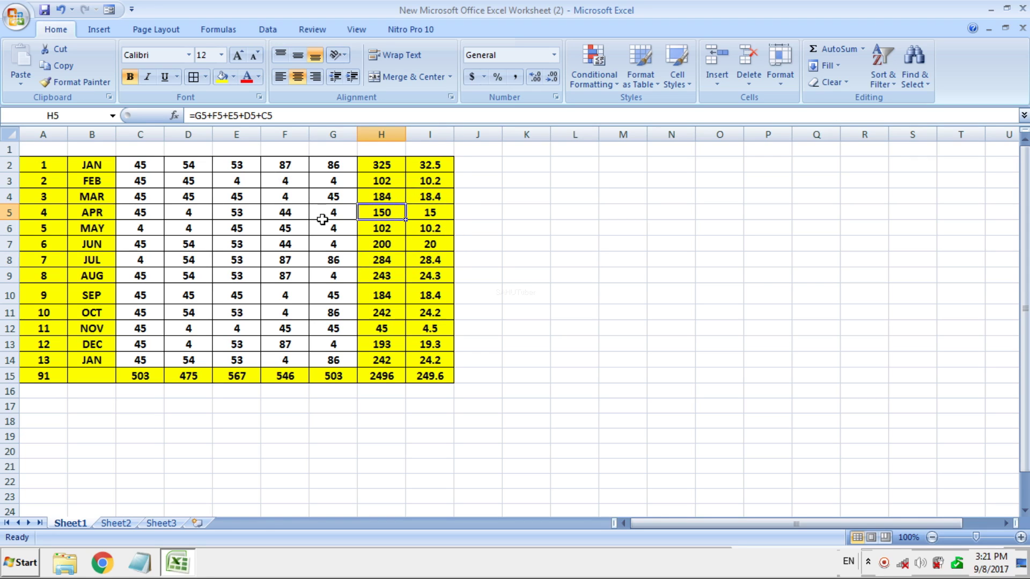
Overwrite the formulas in H6 and H9 with 'H' and in H12 with 'D'.
{"action": "left_click", "coordinate": [381, 232]}
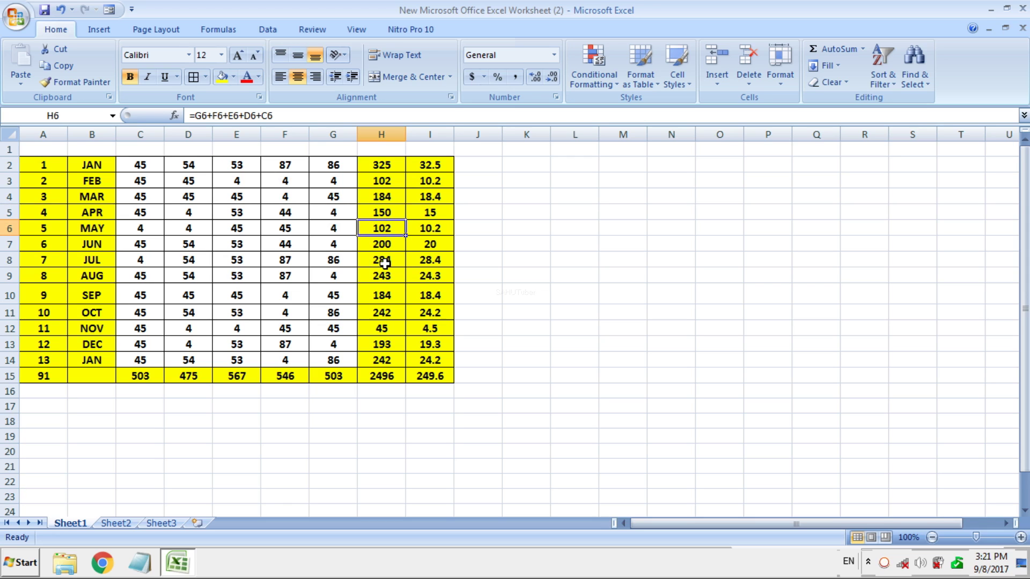
{"action": "type", "text": "H"}
{"action": "left_click", "coordinate": [719, 259]}
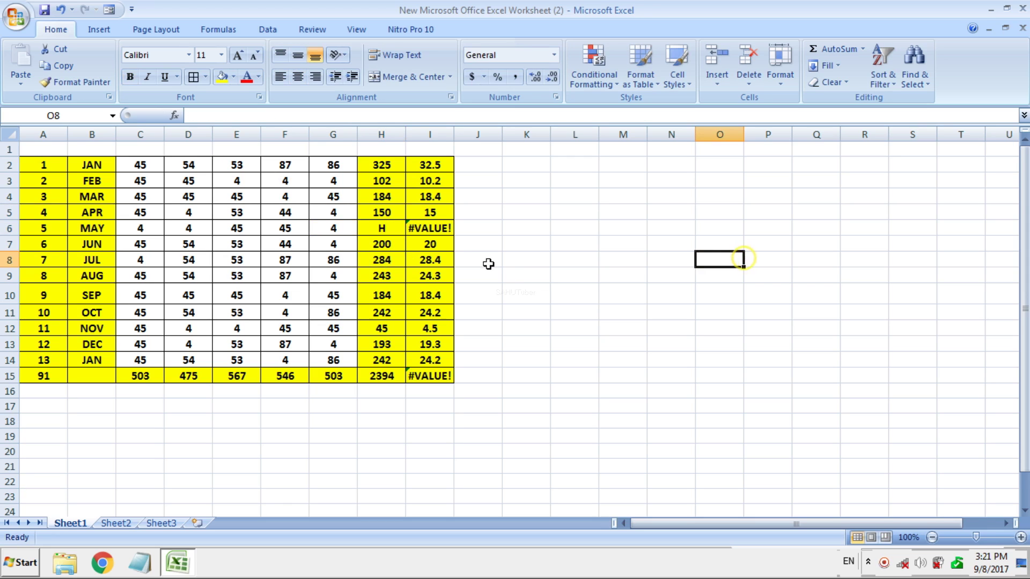
{"action": "left_click", "coordinate": [386, 277]}
{"action": "type", "text": "H"}
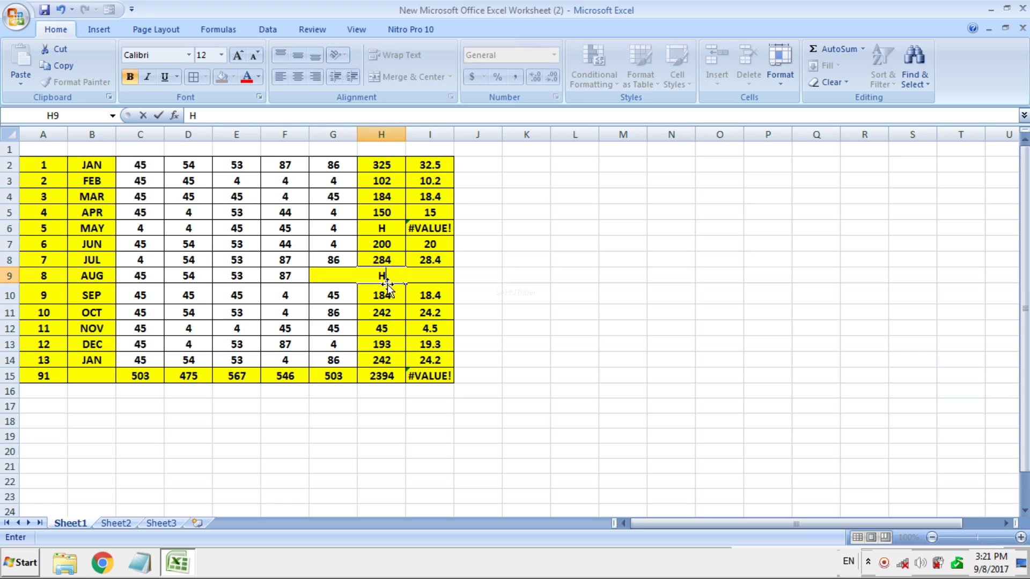
{"action": "left_click", "coordinate": [816, 358]}
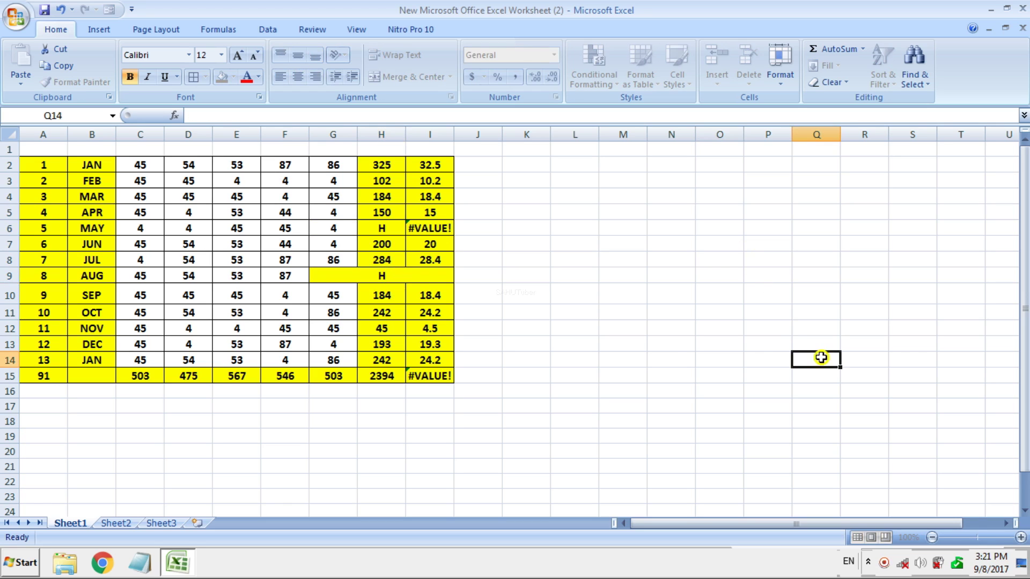
{"action": "left_click", "coordinate": [396, 327]}
{"action": "type", "text": "D"}
{"action": "left_click", "coordinate": [724, 313]}
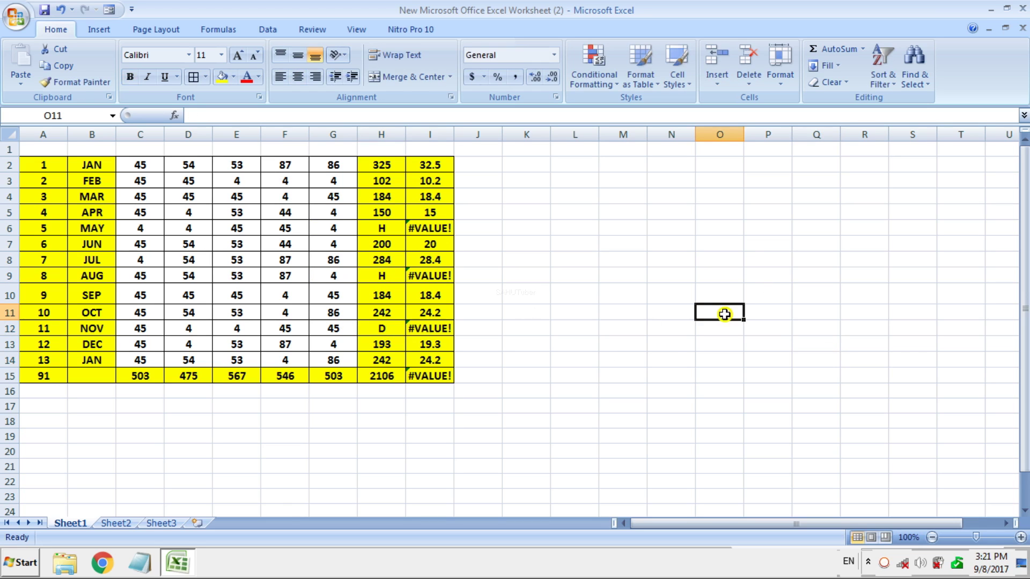
Check the resulting errors in I6, I9 and I12, then select the intact H2:I2 formulas.
{"action": "left_click", "coordinate": [428, 226]}
{"action": "left_click", "coordinate": [424, 273]}
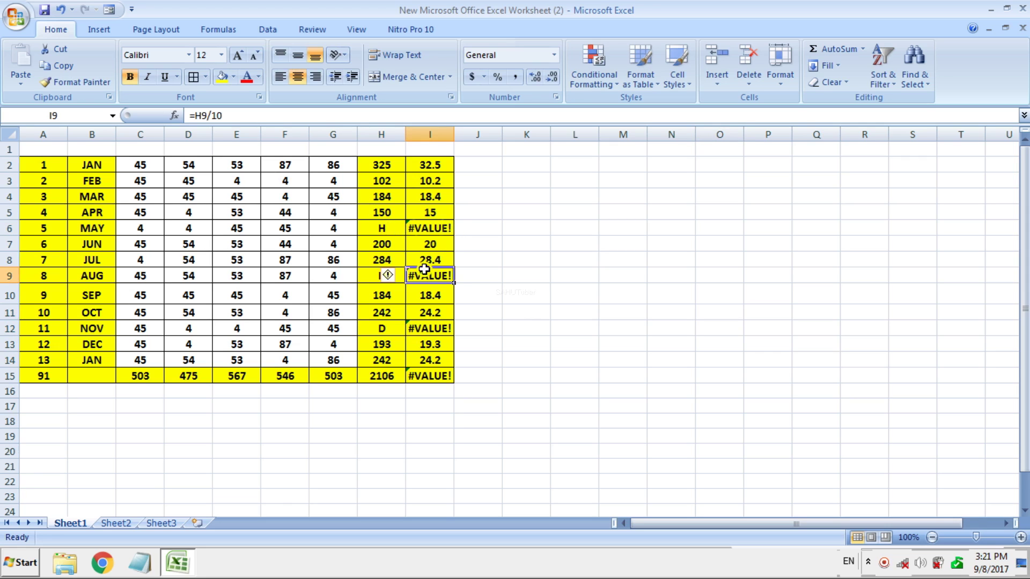
{"action": "left_click", "coordinate": [385, 260]}
{"action": "left_click", "coordinate": [382, 296]}
{"action": "left_click", "coordinate": [437, 328]}
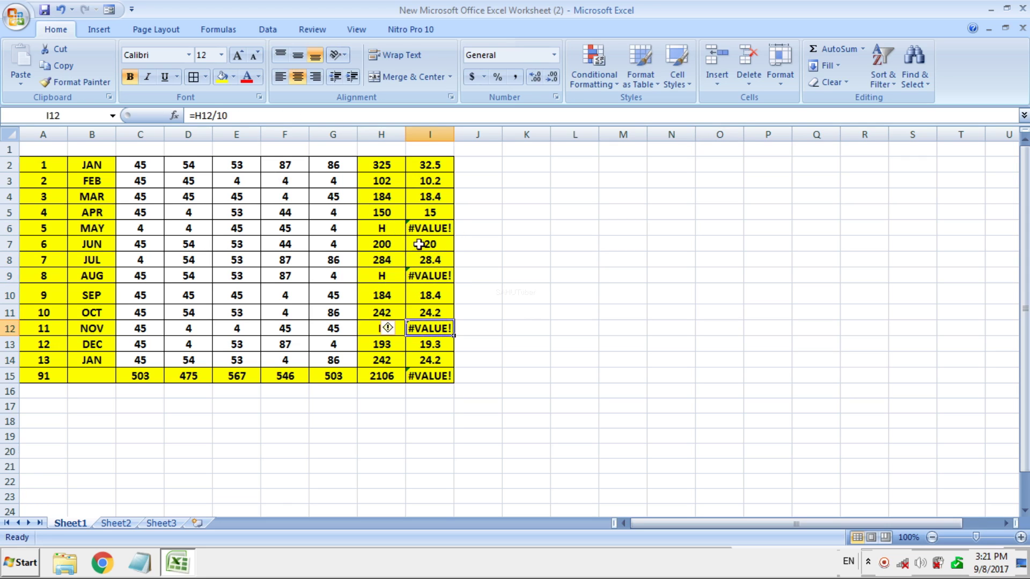
{"action": "mouse_move", "coordinate": [389, 166]}
{"action": "left_mouse_down"}
{"action": "mouse_move", "coordinate": [425, 166]}
{"action": "mouse_move", "coordinate": [450, 370]}
{"action": "left_mouse_up"}
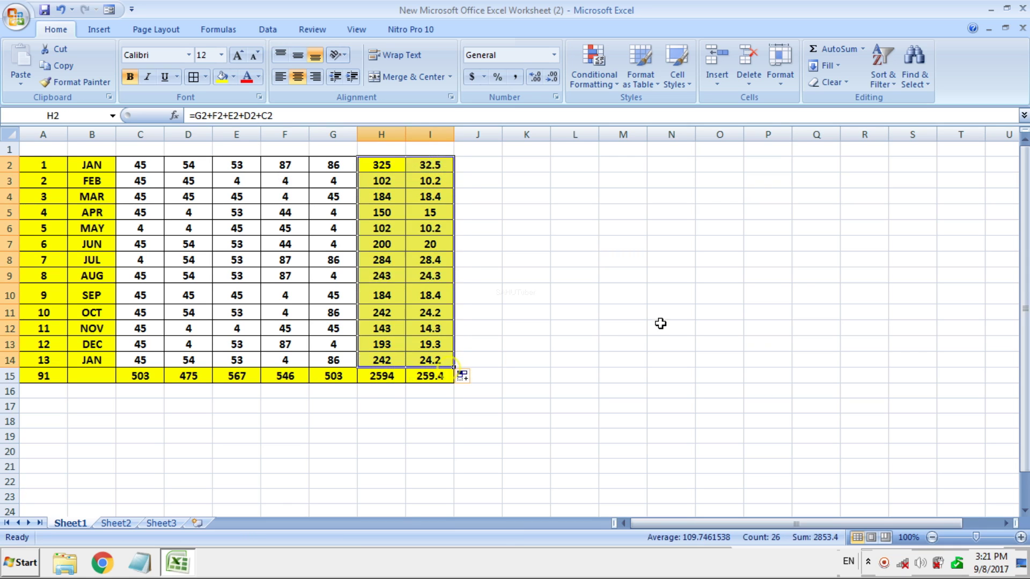
Fill the H2:I2 formulas down to row 14, then start a new range under Allow Users to Edit Ranges.
{"action": "left_click", "coordinate": [663, 324]}
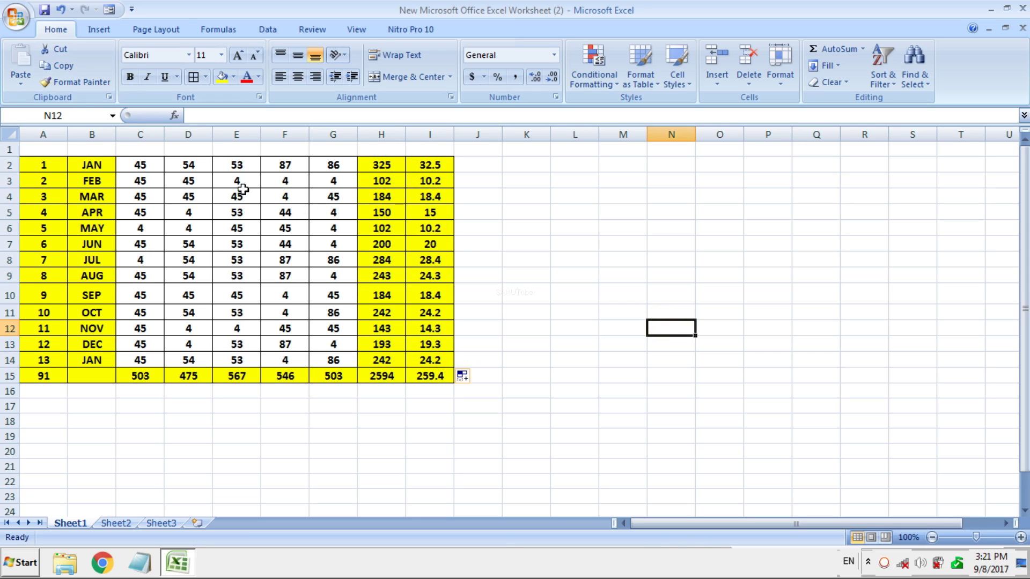
{"action": "left_click", "coordinate": [321, 32]}
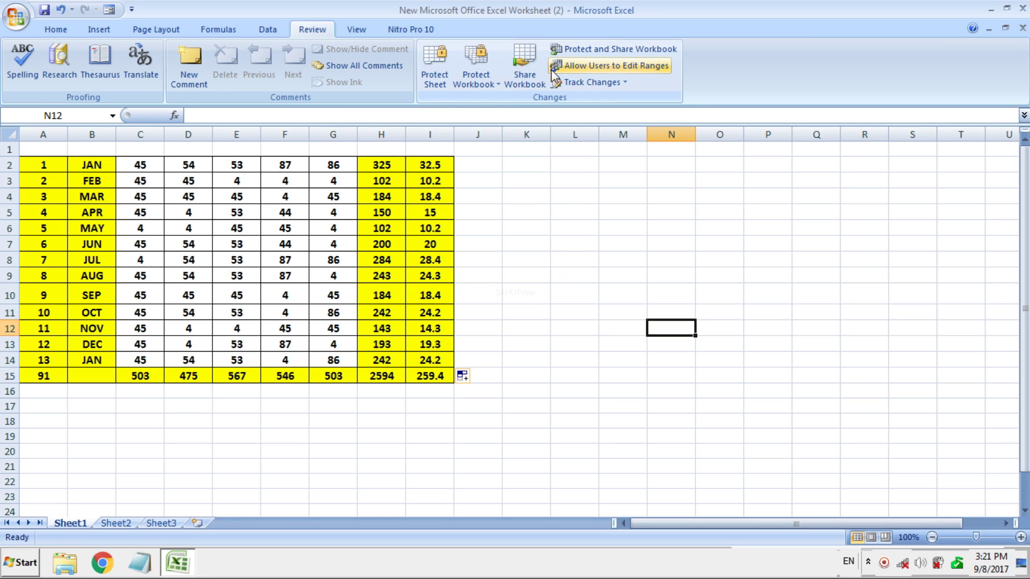
{"action": "left_click", "coordinate": [591, 67]}
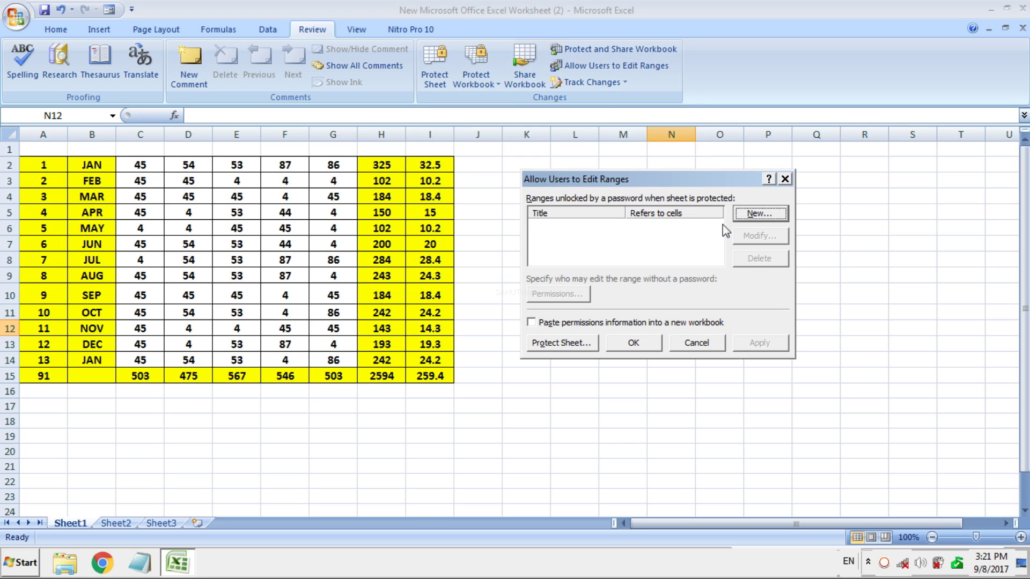
{"action": "left_click", "coordinate": [746, 215]}
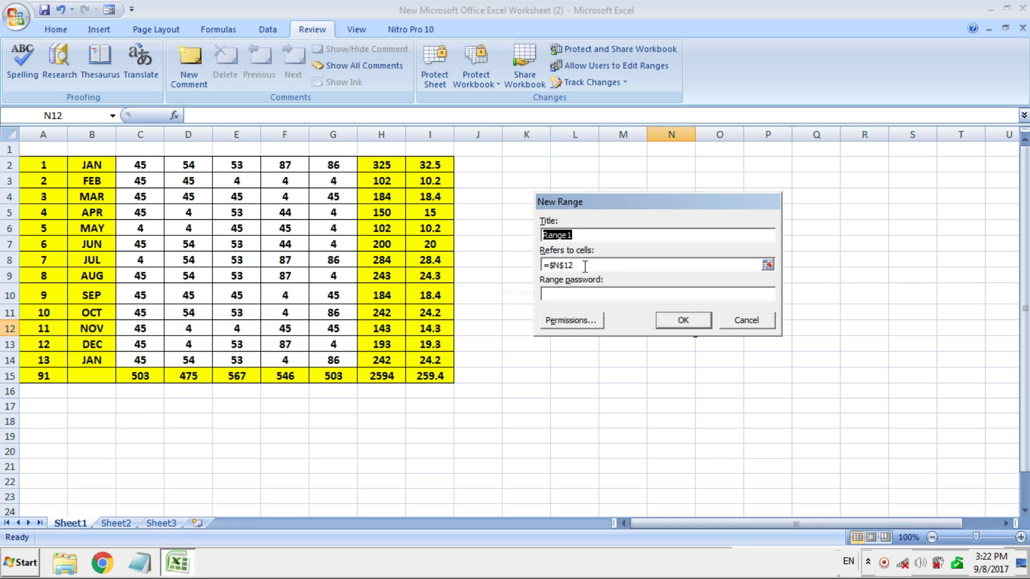
Set Range1 to refer to C2:G14 with a range password, entered and confirmed.
{"action": "left_click", "coordinate": [768, 265]}
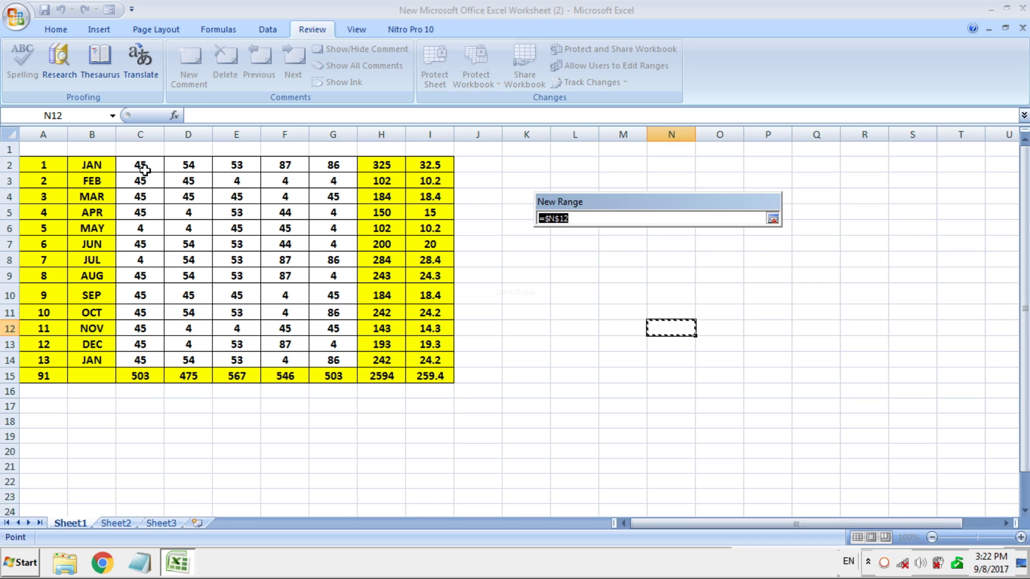
{"action": "mouse_move", "coordinate": [144, 170]}
{"action": "left_mouse_down"}
{"action": "mouse_move", "coordinate": [330, 260]}
{"action": "mouse_move", "coordinate": [329, 352]}
{"action": "left_mouse_up"}
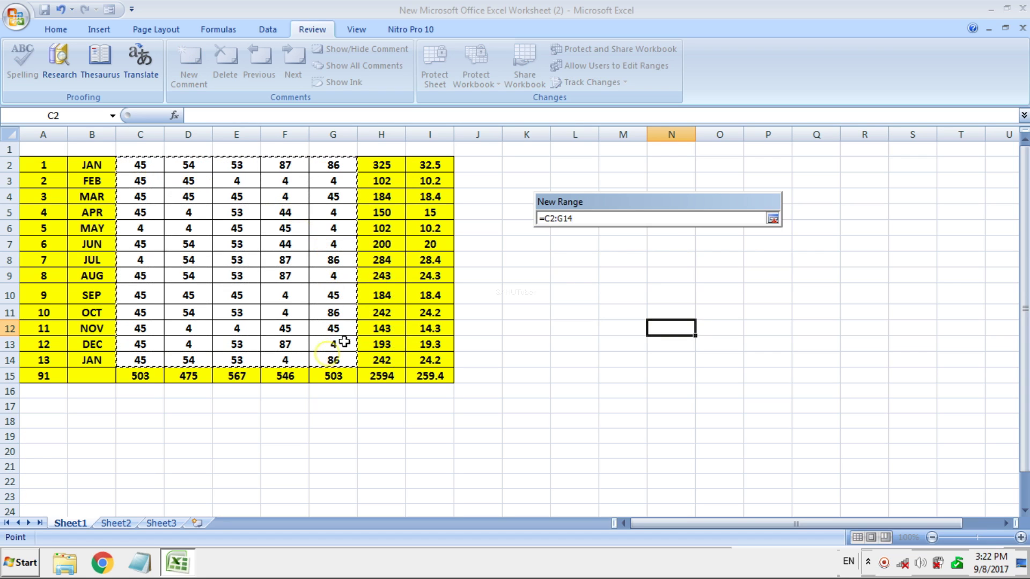
{"action": "left_click", "coordinate": [772, 218]}
{"action": "left_click", "coordinate": [678, 294]}
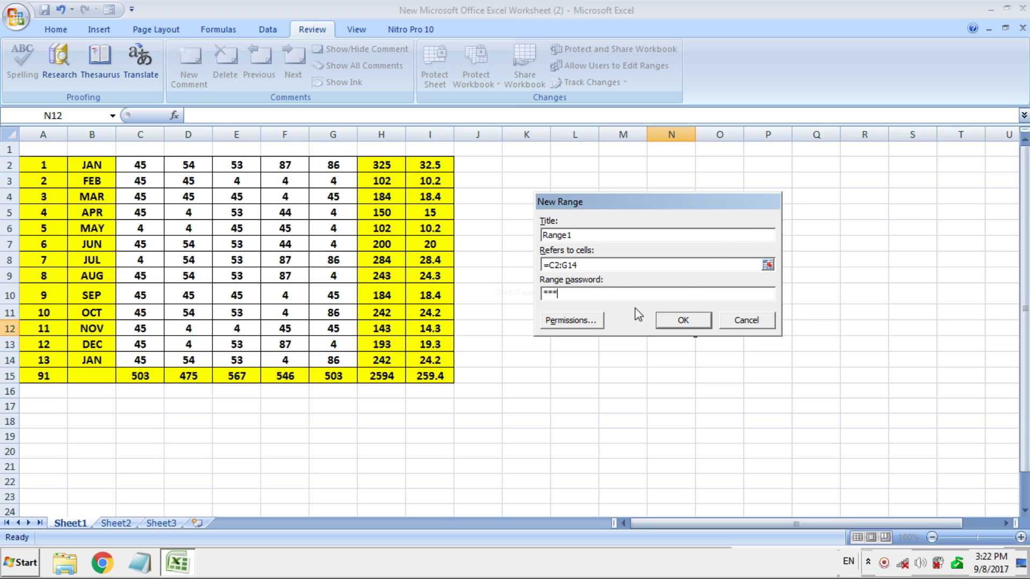
{"action": "left_click", "coordinate": [666, 322]}
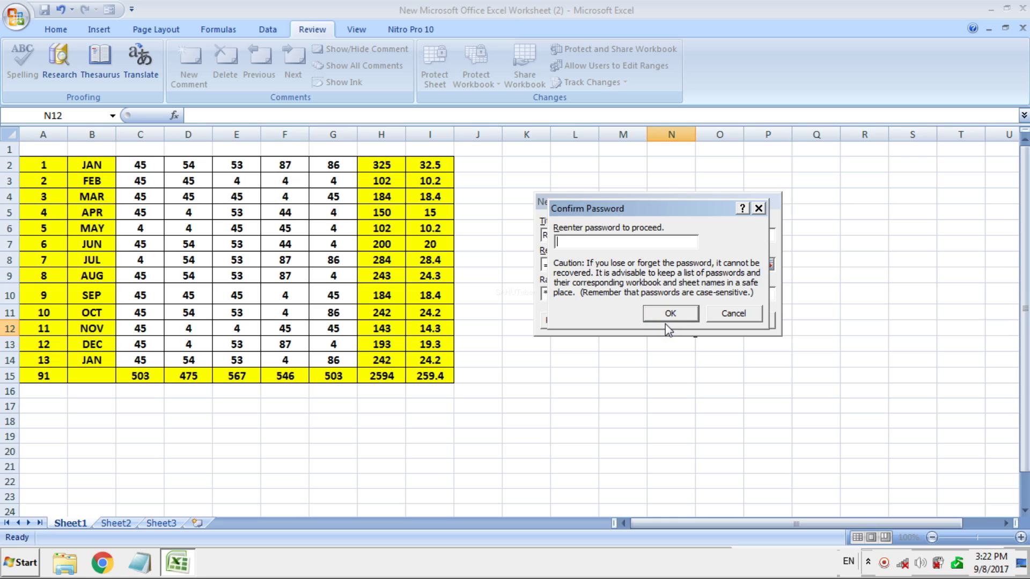
{"action": "left_click", "coordinate": [665, 320]}
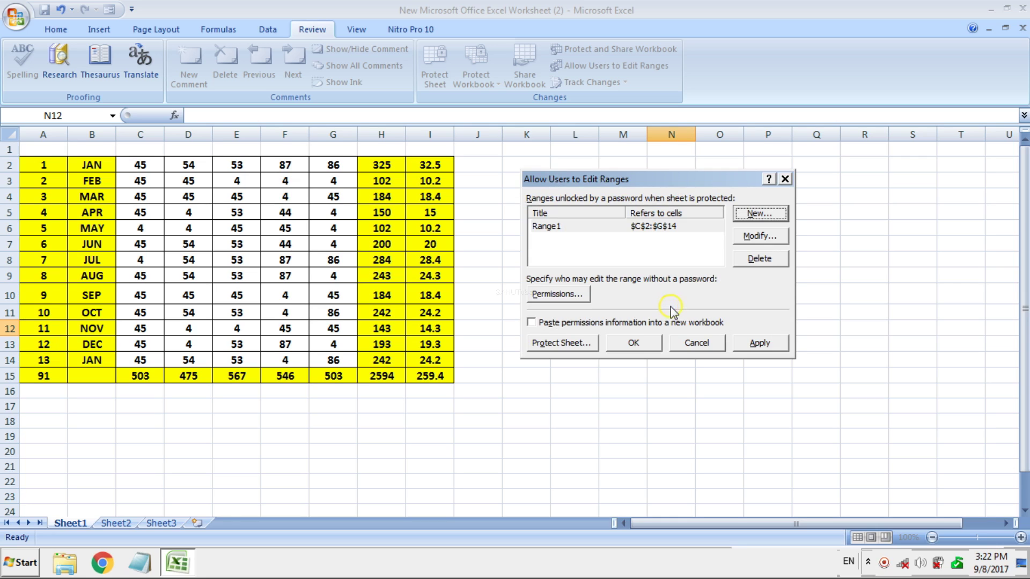
Apply Range1 and review its edit permissions, then go to the Protect Sheet settings.
{"action": "left_click", "coordinate": [780, 345]}
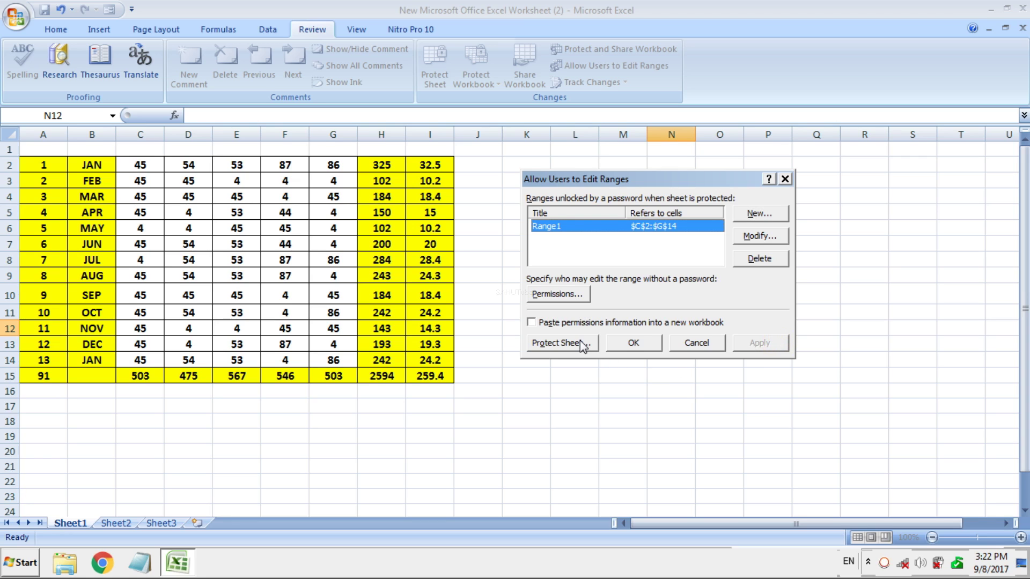
{"action": "left_click", "coordinate": [558, 294]}
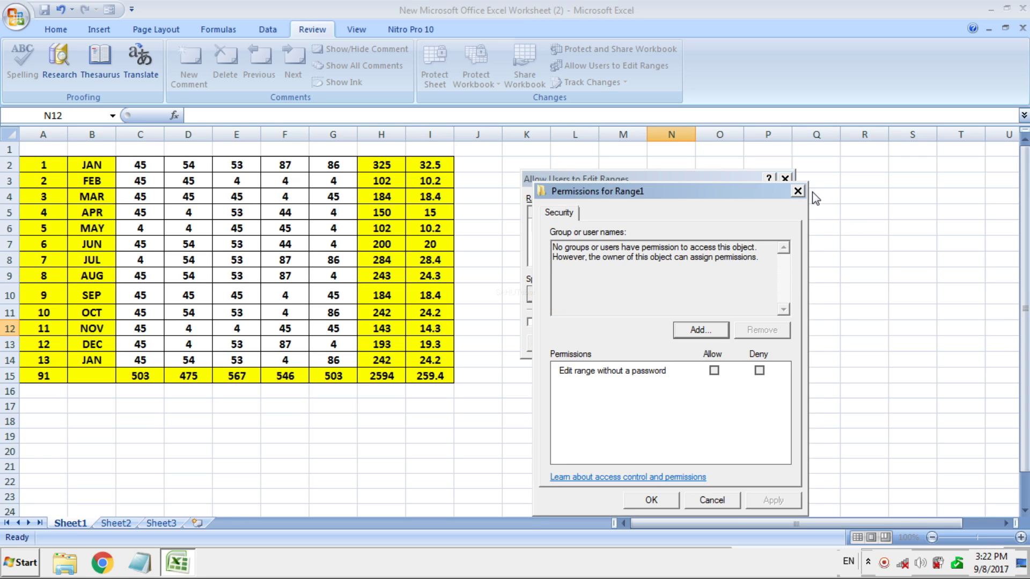
{"action": "left_click", "coordinate": [797, 190]}
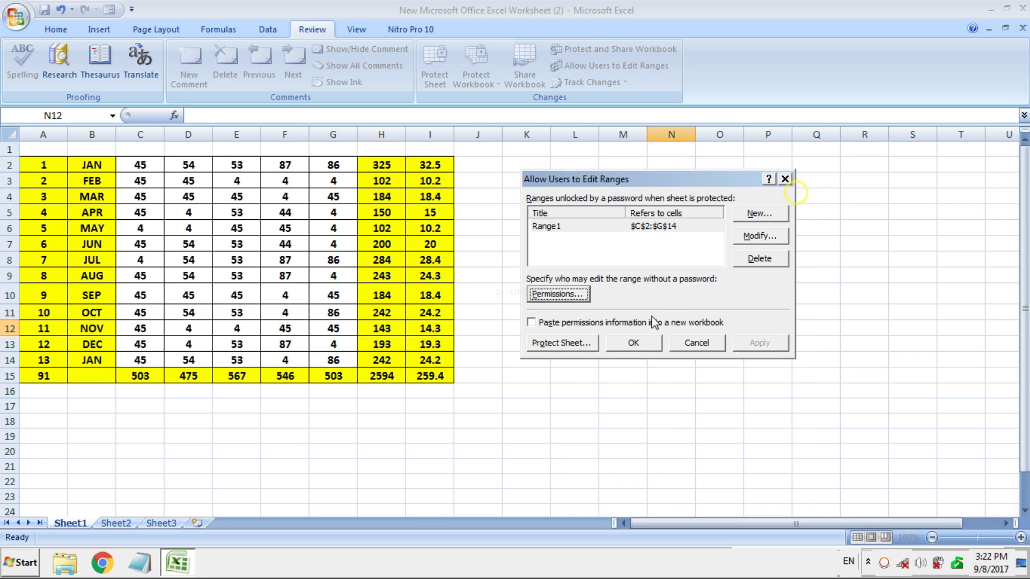
{"action": "left_click", "coordinate": [574, 344]}
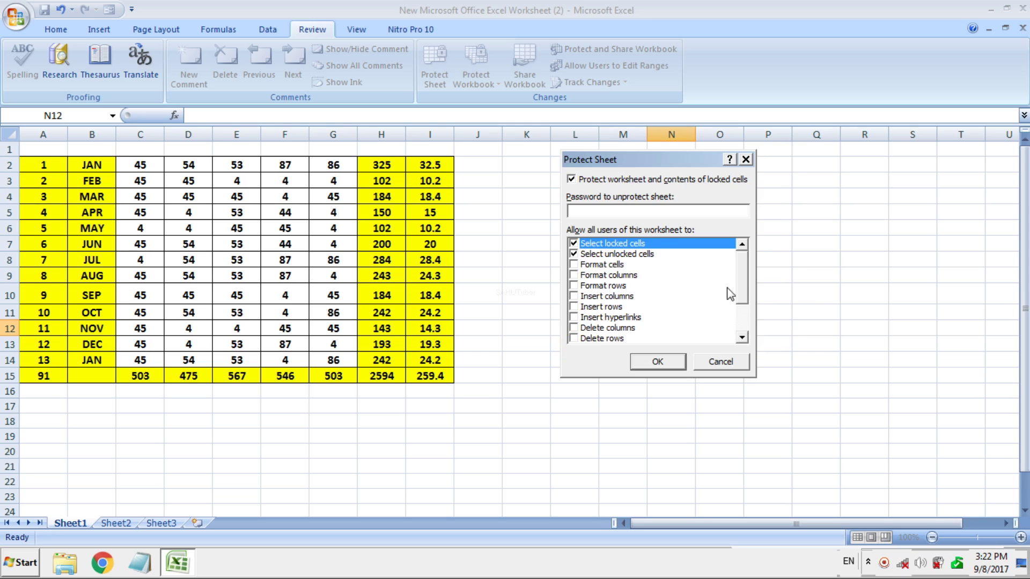
Untick Select locked cells and Select unlocked cells, and protect the sheet with a confirmed password.
{"action": "mouse_move", "coordinate": [742, 282]}
{"action": "left_mouse_down"}
{"action": "mouse_move", "coordinate": [742, 311]}
{"action": "mouse_move", "coordinate": [735, 280]}
{"action": "left_mouse_up"}
{"action": "left_click", "coordinate": [742, 338]}
{"action": "left_click", "coordinate": [626, 242]}
{"action": "left_click", "coordinate": [574, 243]}
{"action": "left_click", "coordinate": [573, 254]}
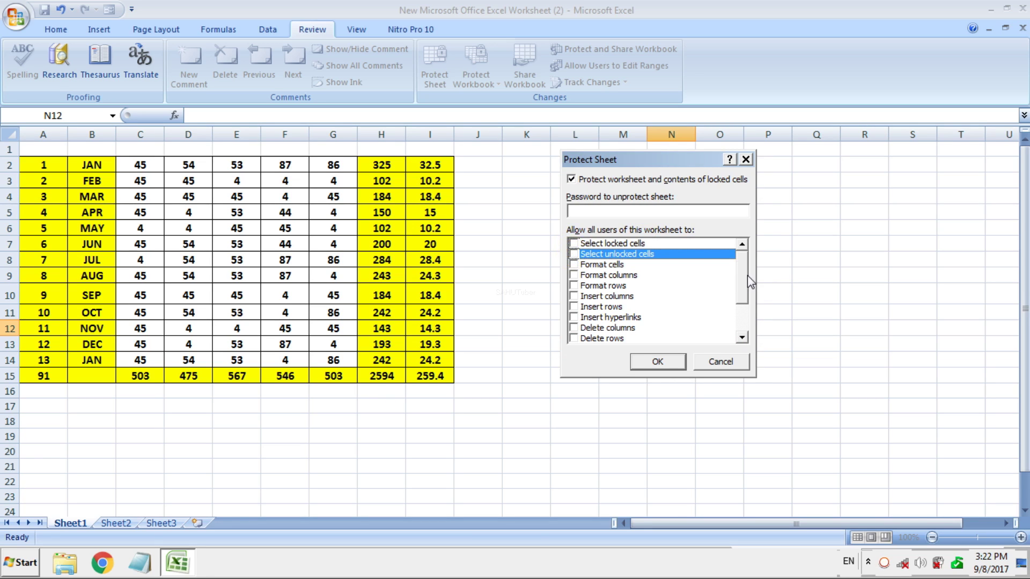
{"action": "left_click_drag", "start_coordinate": [748, 276], "coordinate": [735, 325]}
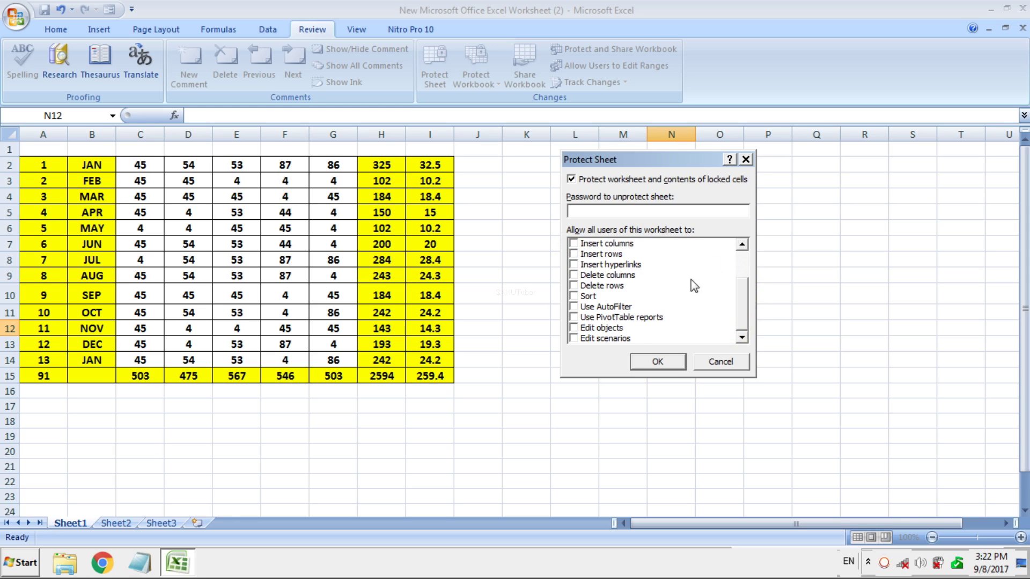
{"action": "left_click", "coordinate": [628, 209]}
{"action": "left_click", "coordinate": [642, 363]}
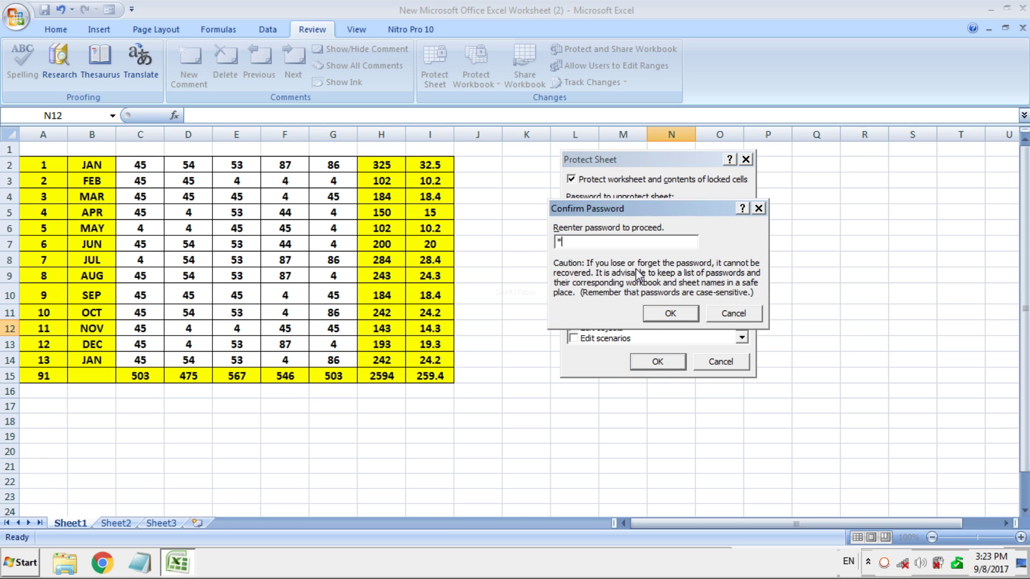
{"action": "left_click", "coordinate": [669, 314]}
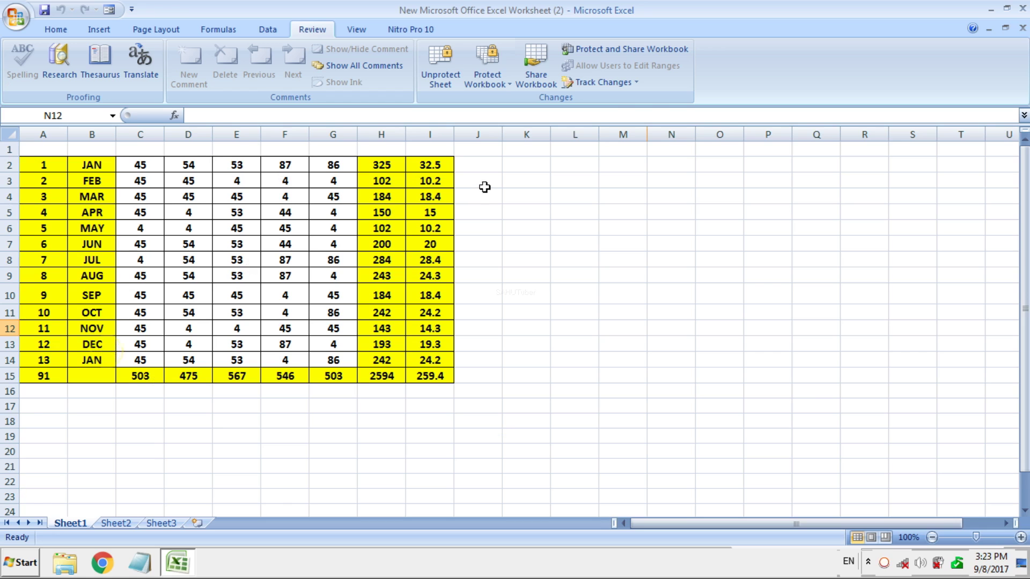
Unprotect Sheet1 with its password, then select F11 and F10 to confirm cells are accessible.
{"action": "left_click", "coordinate": [446, 60]}
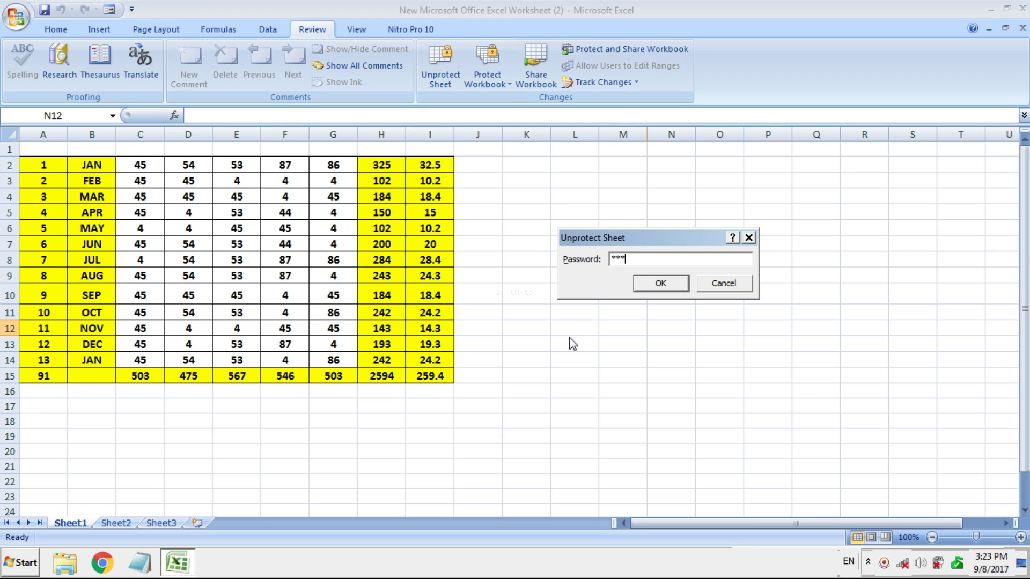
{"action": "left_click", "coordinate": [648, 284]}
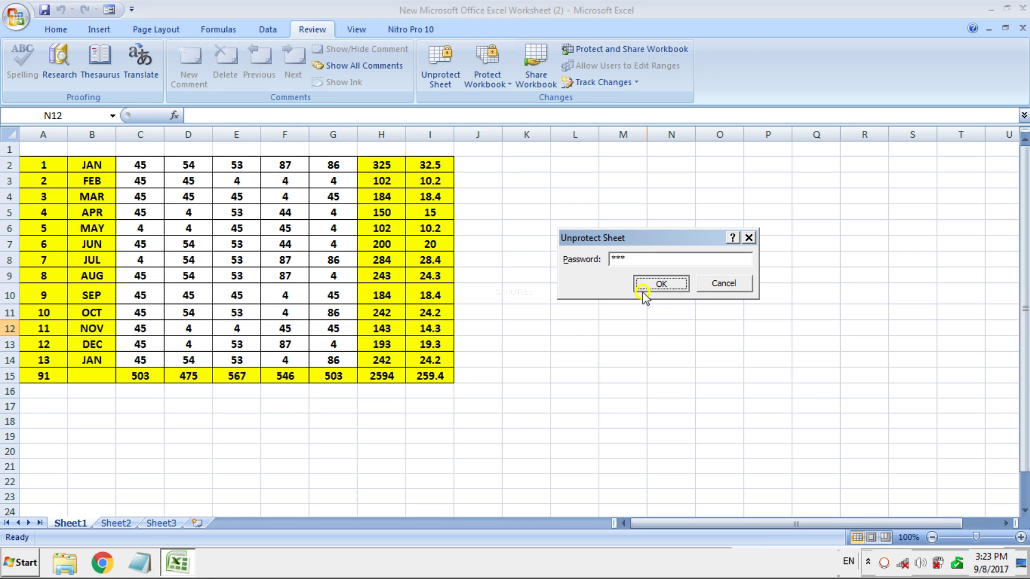
{"action": "left_click", "coordinate": [285, 306]}
{"action": "left_click", "coordinate": [290, 296]}
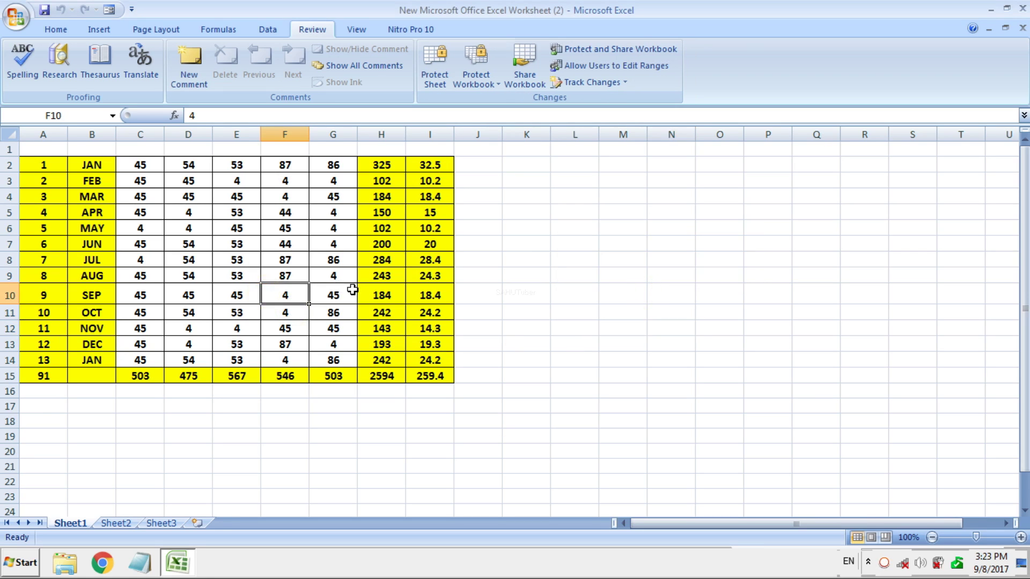
Check cells H10, F10 and E10, then review Range1's permissions in Allow Users to Edit Ranges.
{"action": "left_click", "coordinate": [369, 292]}
{"action": "left_click", "coordinate": [268, 296]}
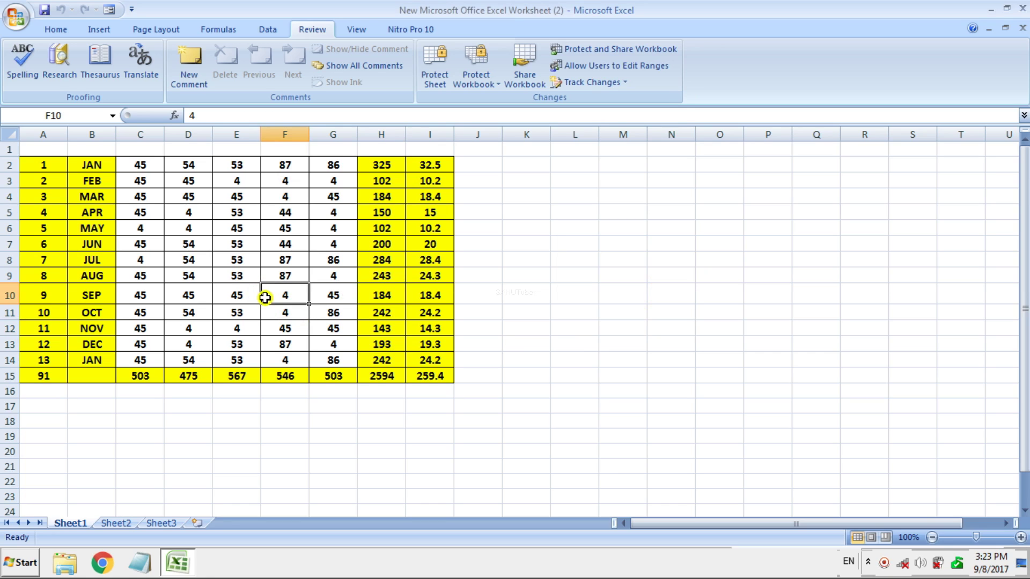
{"action": "left_click", "coordinate": [228, 293]}
{"action": "left_click", "coordinate": [272, 294]}
{"action": "left_click", "coordinate": [594, 67]}
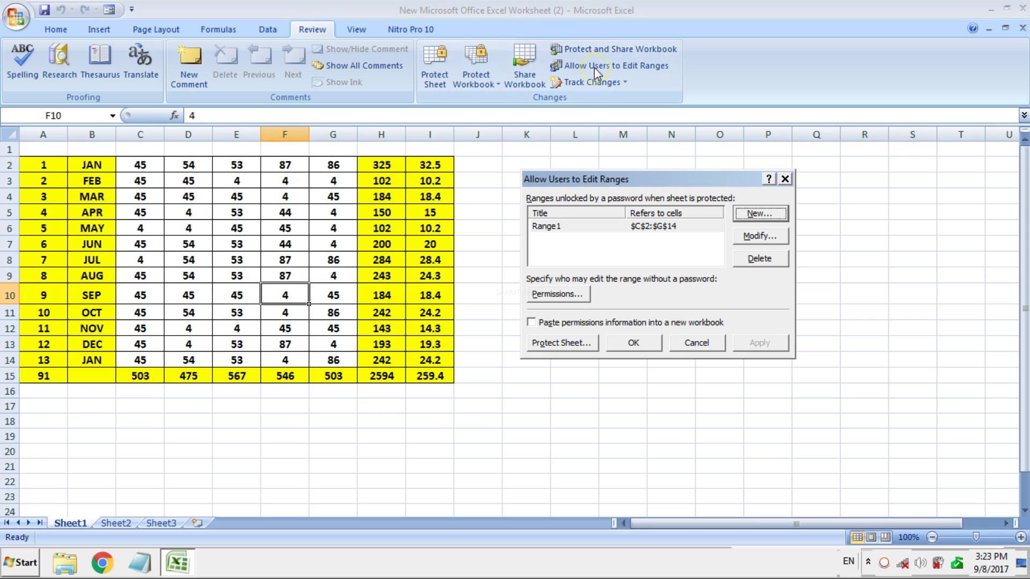
{"action": "left_click", "coordinate": [545, 297]}
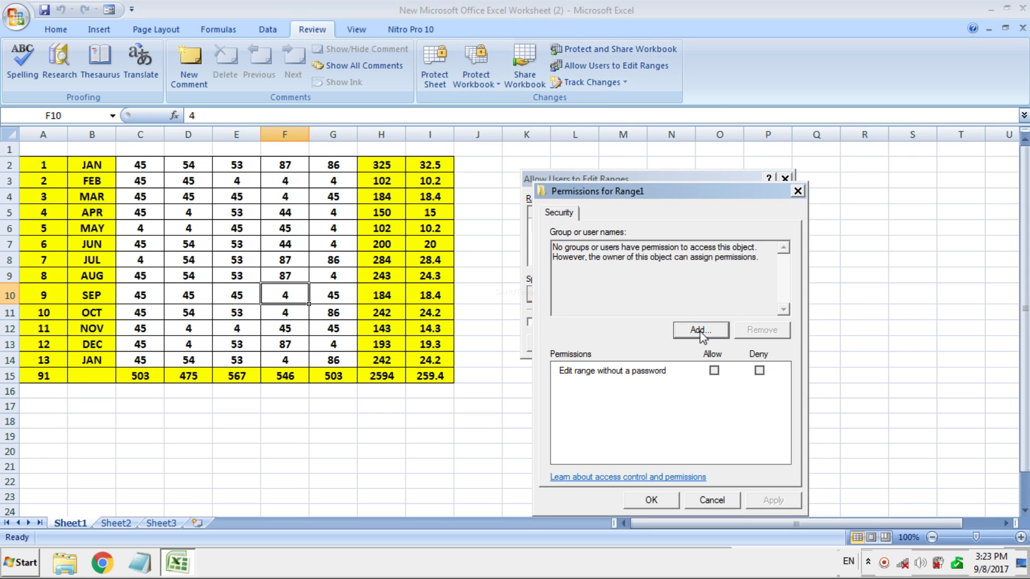
{"action": "left_click", "coordinate": [798, 191]}
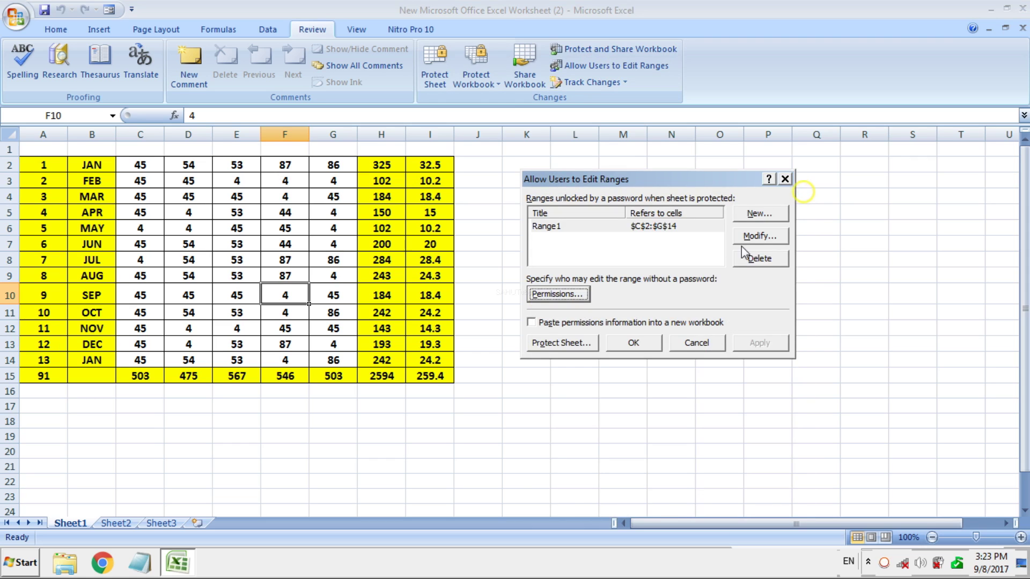
Protect the sheet without a password, allowing selecting locked/unlocked cells, editing objects and editing scenarios.
{"action": "left_click", "coordinate": [564, 344]}
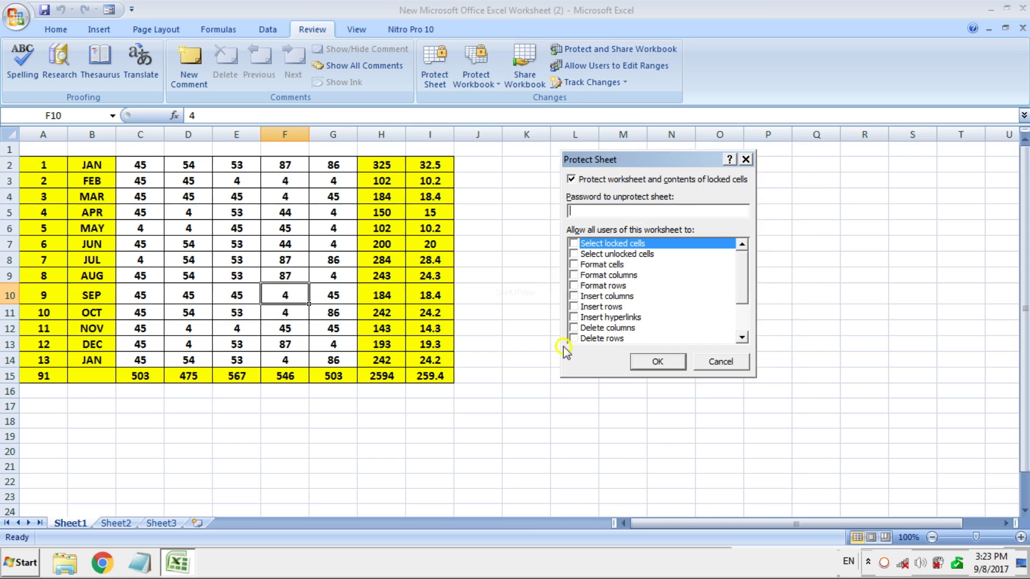
{"action": "left_click", "coordinate": [573, 243]}
{"action": "left_click", "coordinate": [573, 254]}
{"action": "scroll", "coordinate": [742, 322], "scroll_direction": "down", "scroll_amount": 2}
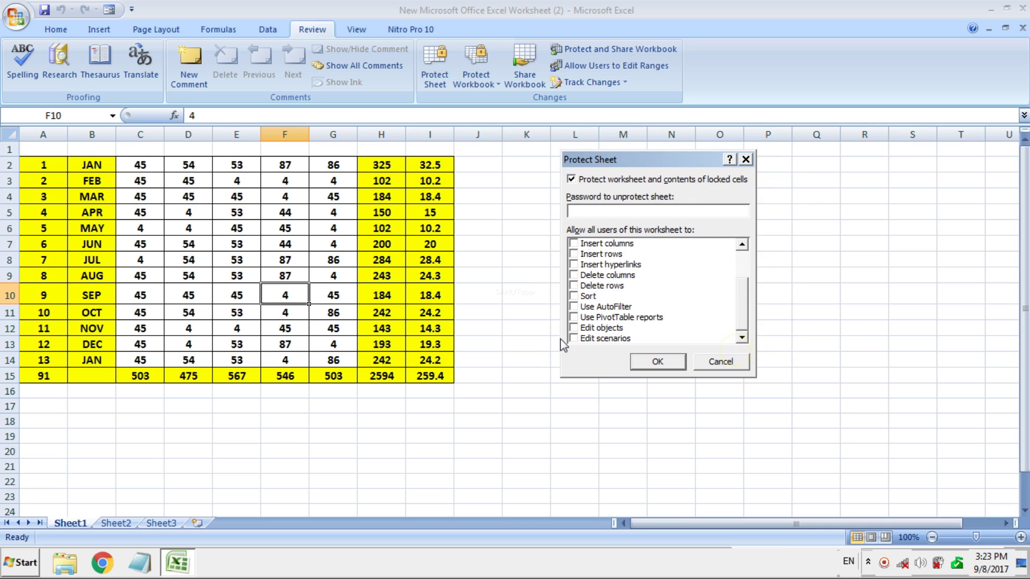
{"action": "left_click", "coordinate": [574, 327]}
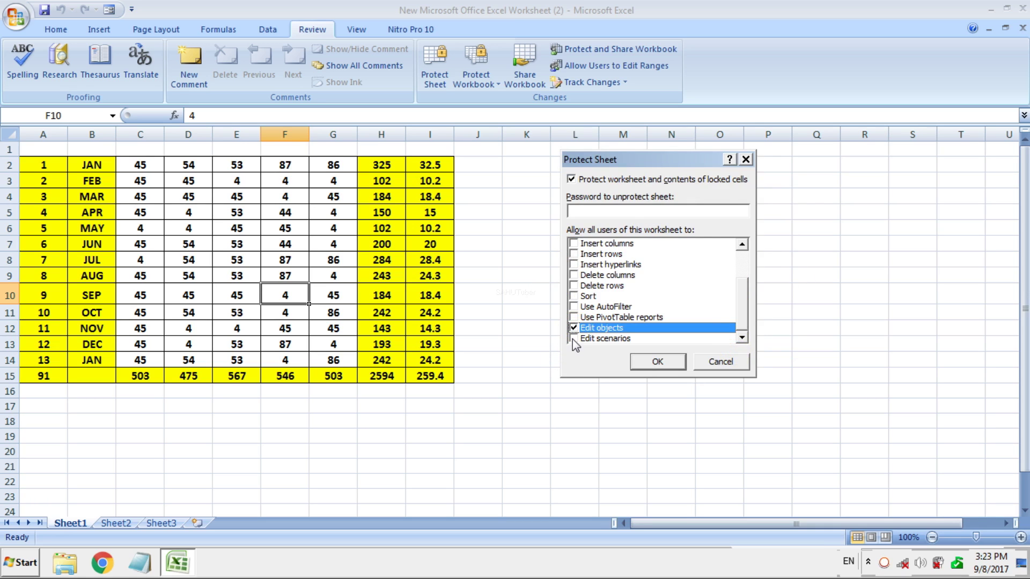
{"action": "left_click", "coordinate": [573, 339]}
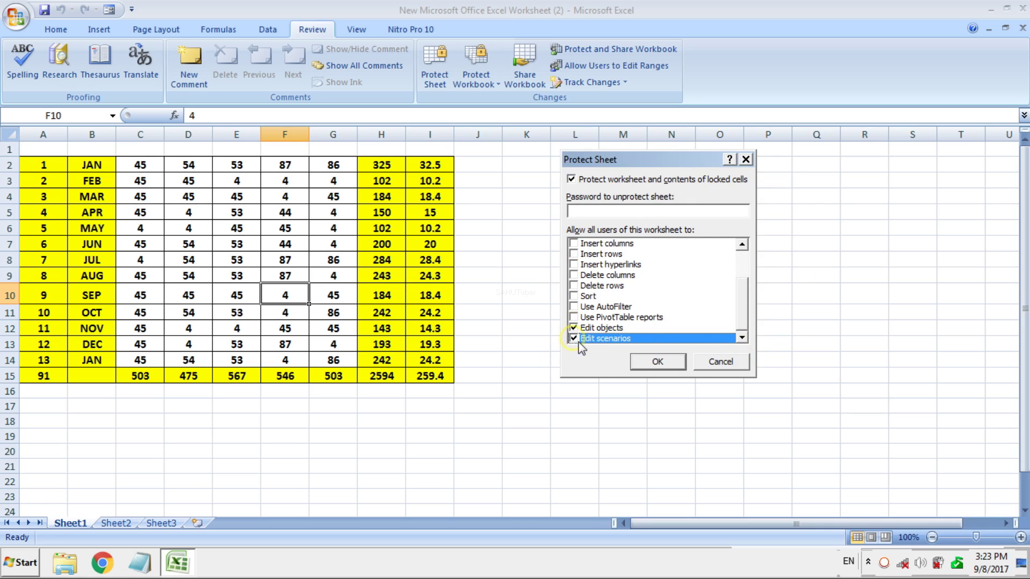
{"action": "left_click", "coordinate": [670, 363]}
{"action": "left_click", "coordinate": [710, 289]}
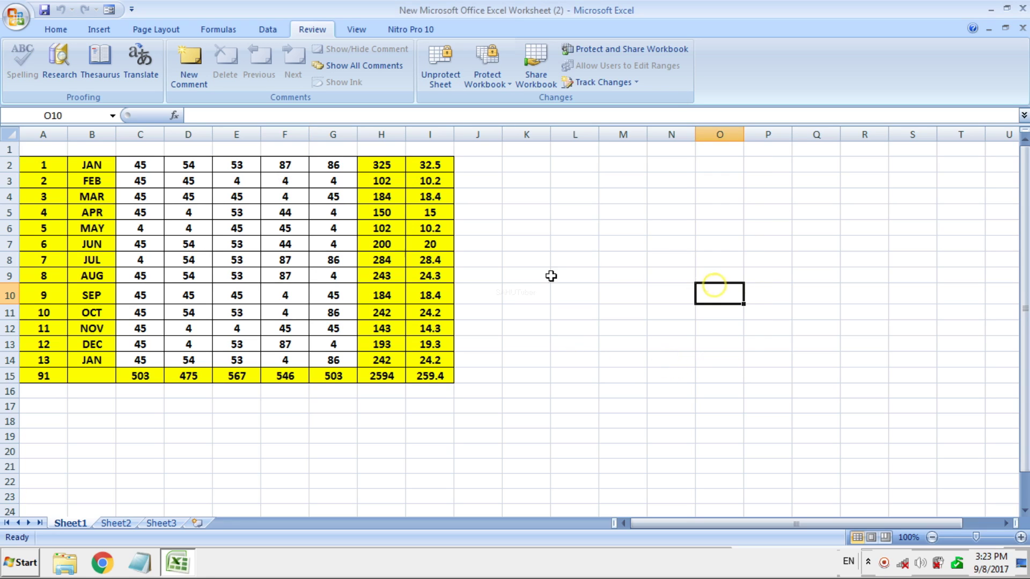
{"action": "left_click", "coordinate": [379, 276]}
{"action": "double_click", "coordinate": [346, 276]}
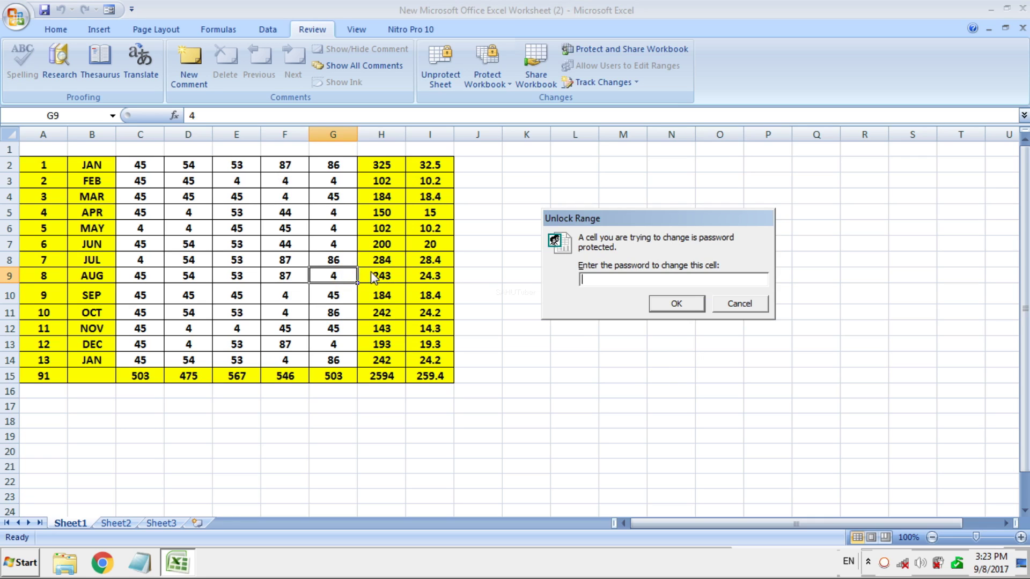
{"action": "left_click", "coordinate": [761, 312]}
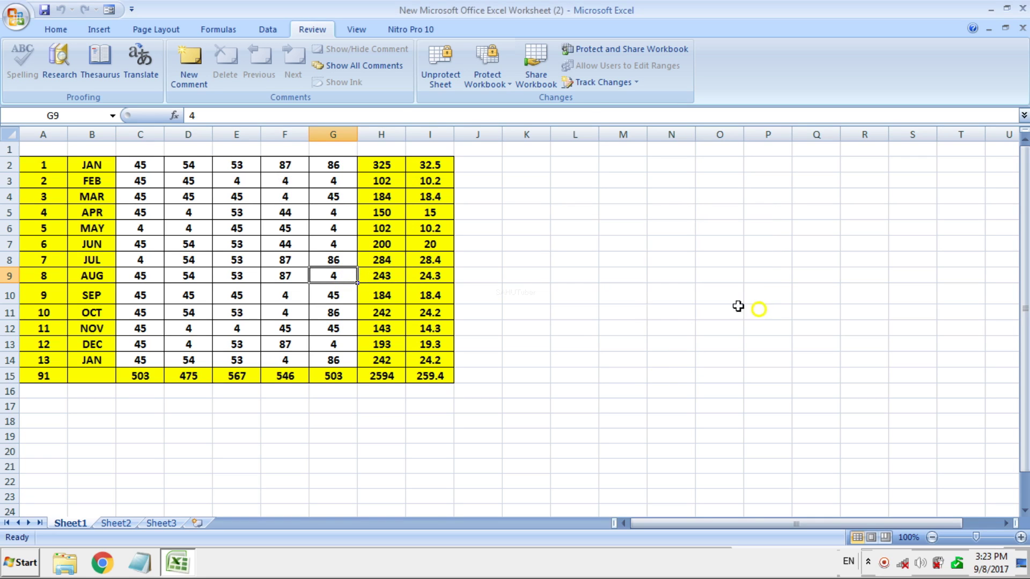
{"action": "left_click", "coordinate": [440, 278]}
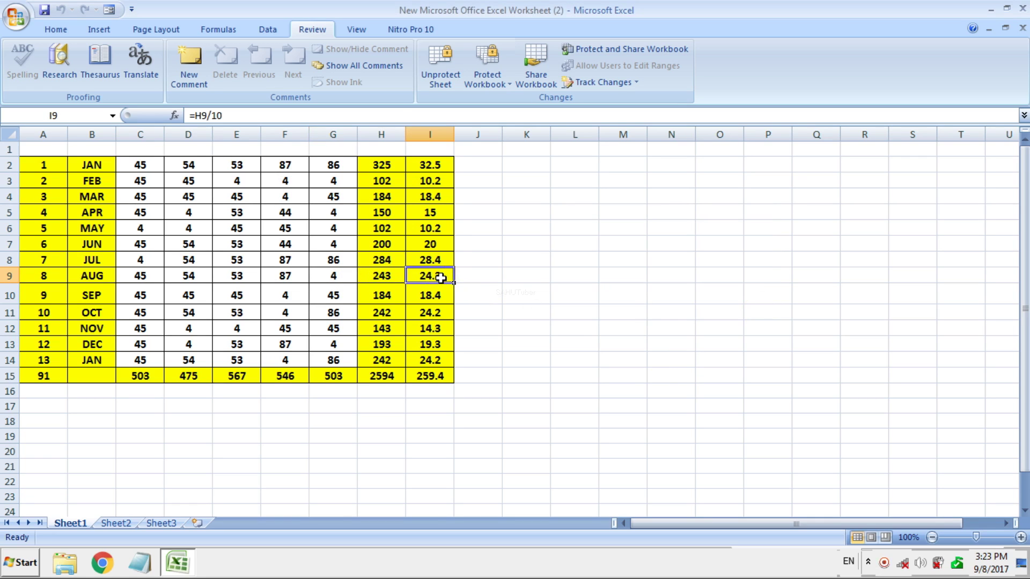
{"action": "double_click", "coordinate": [441, 278]}
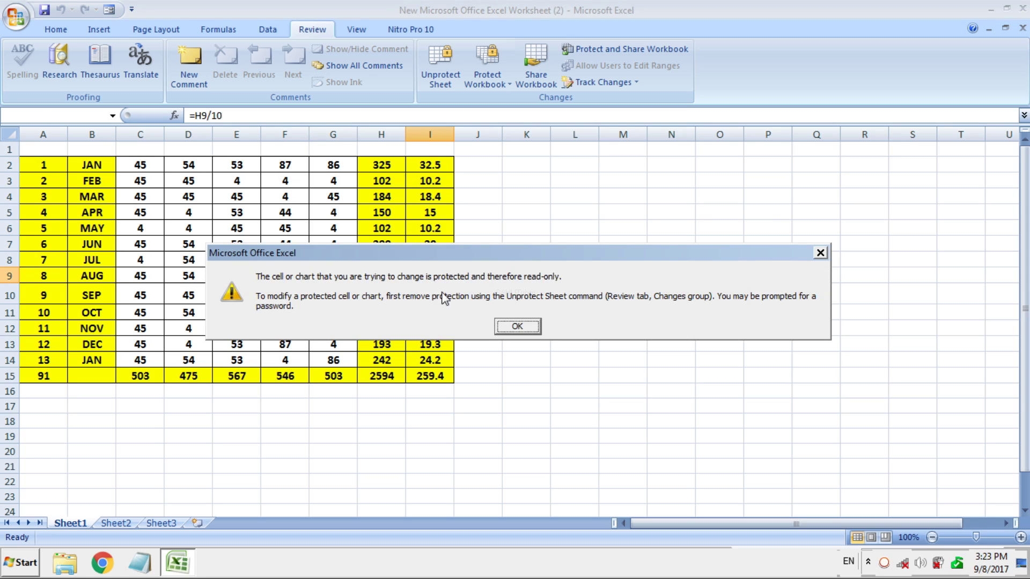
{"action": "left_click", "coordinate": [518, 326]}
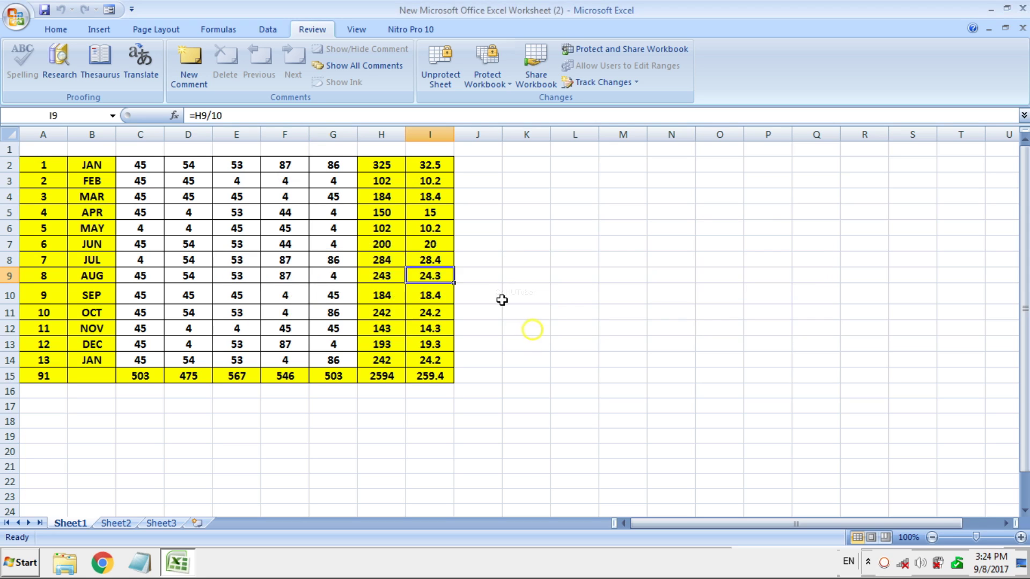
{"action": "right_click", "coordinate": [381, 234]}
{"action": "left_click", "coordinate": [448, 263]}
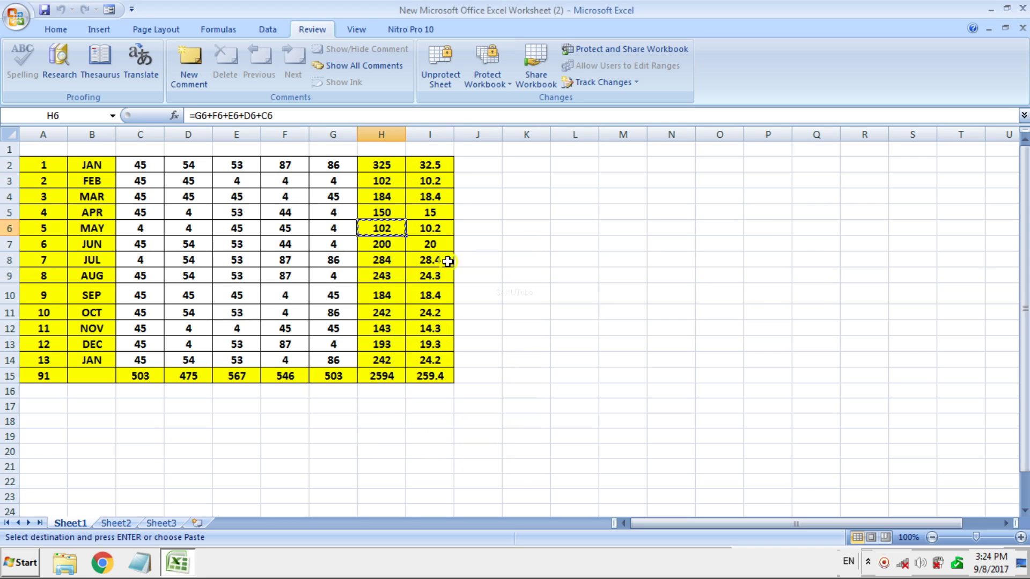
{"action": "left_click", "coordinate": [656, 259]}
{"action": "right_click", "coordinate": [656, 259]}
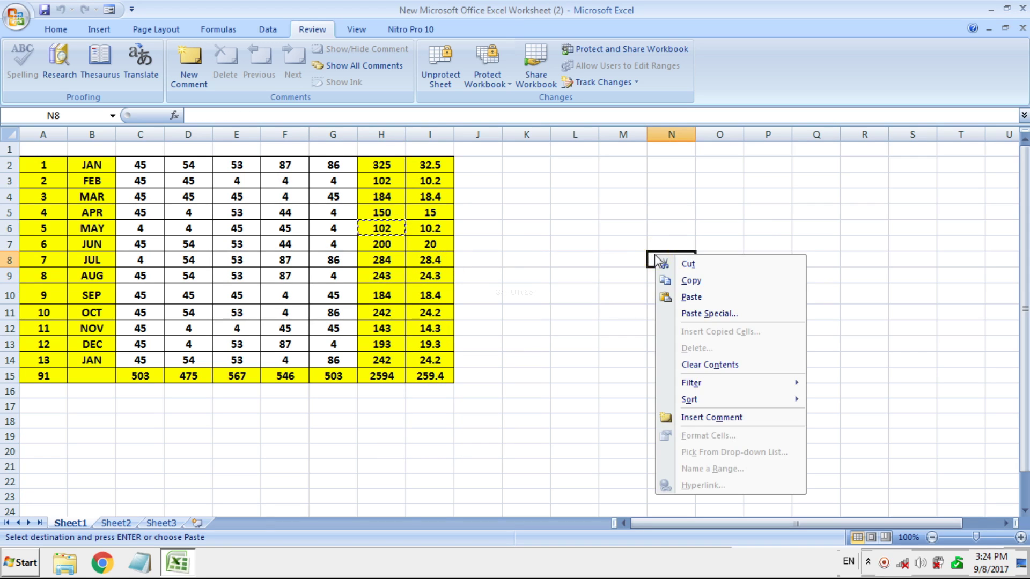
{"action": "left_click", "coordinate": [701, 298]}
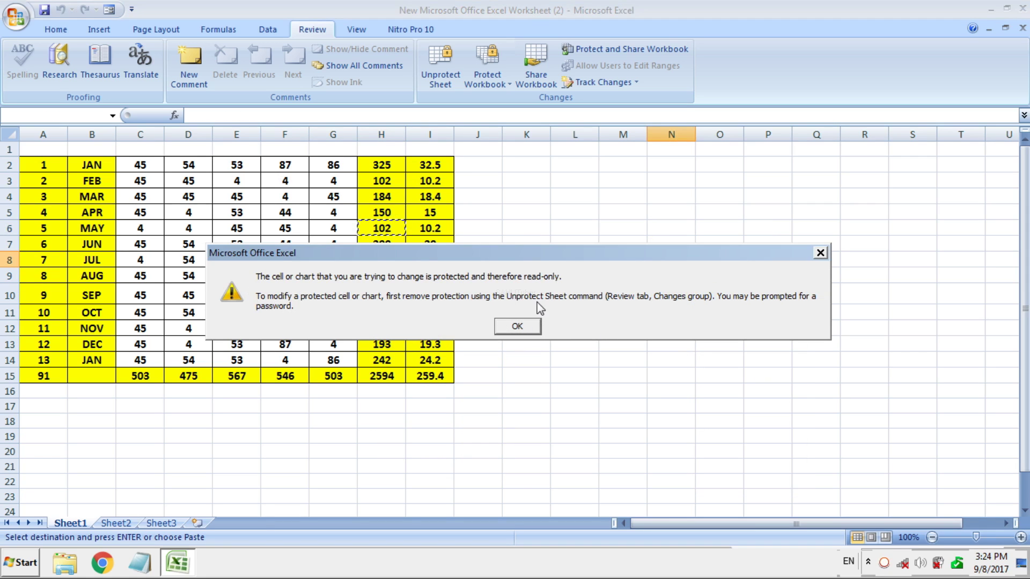
{"action": "left_click", "coordinate": [535, 326]}
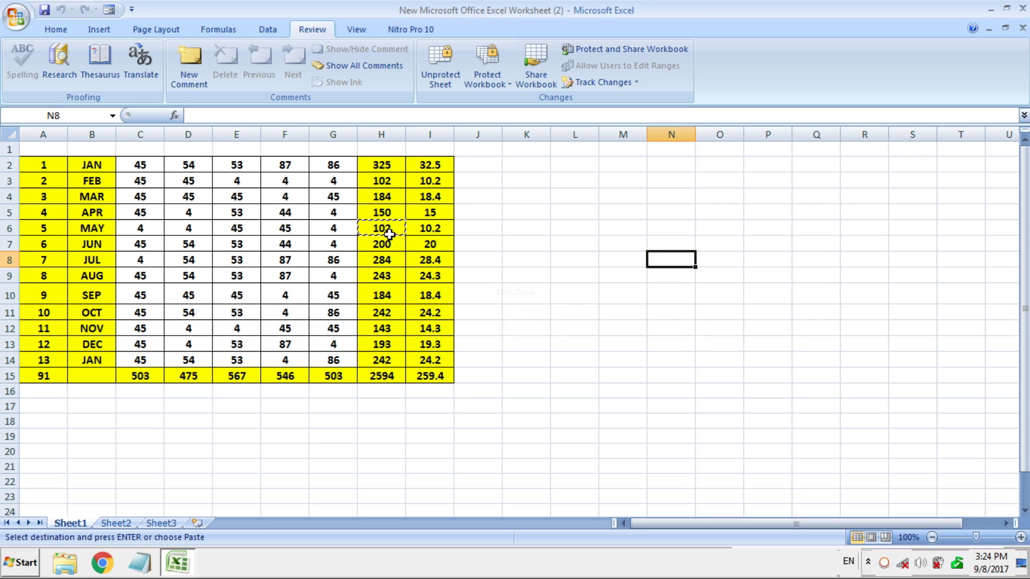
{"action": "left_click", "coordinate": [440, 227]}
{"action": "double_click", "coordinate": [442, 229]}
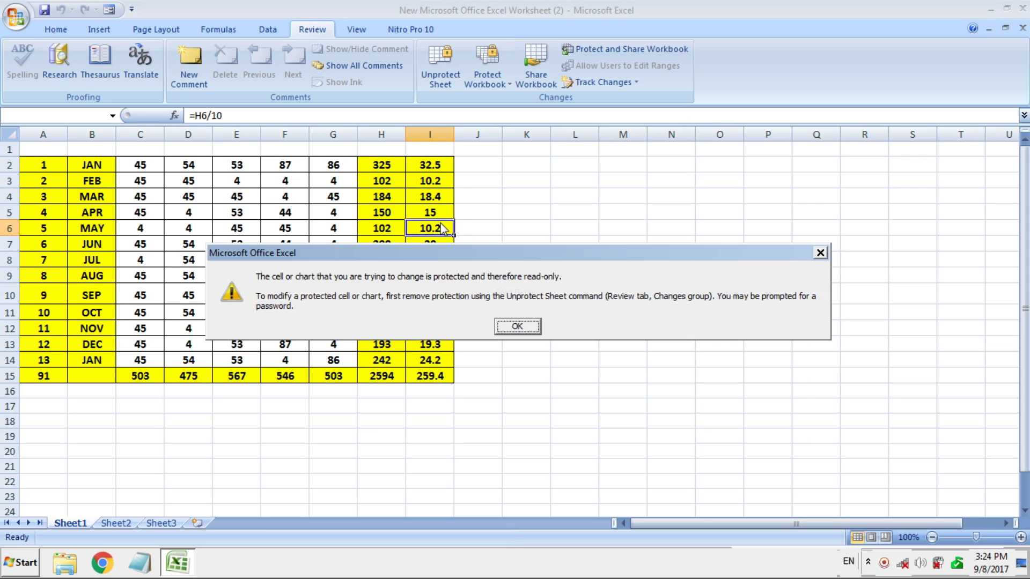
{"action": "left_click", "coordinate": [820, 252]}
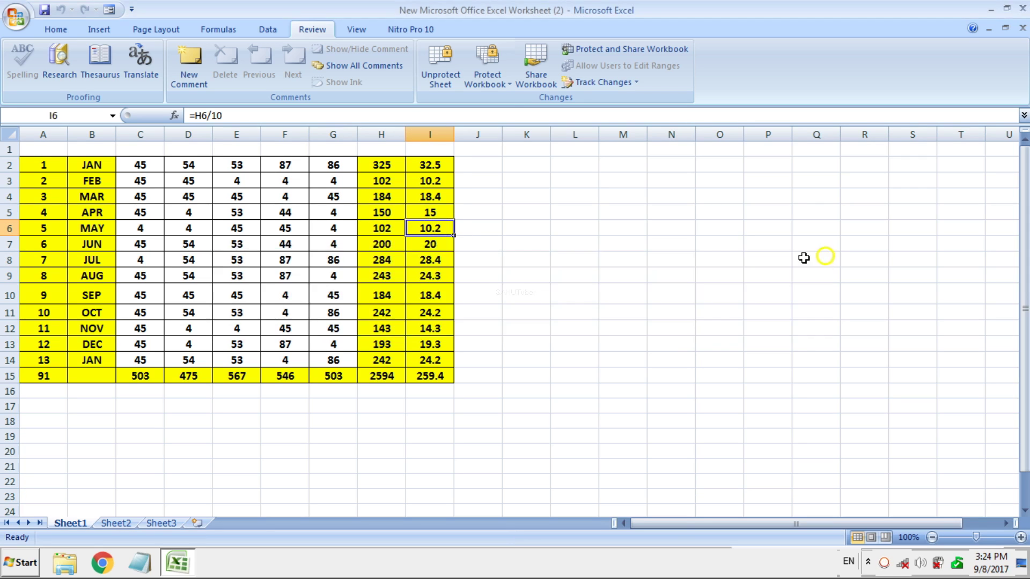
{"action": "left_click", "coordinate": [57, 222]}
{"action": "double_click", "coordinate": [60, 227]}
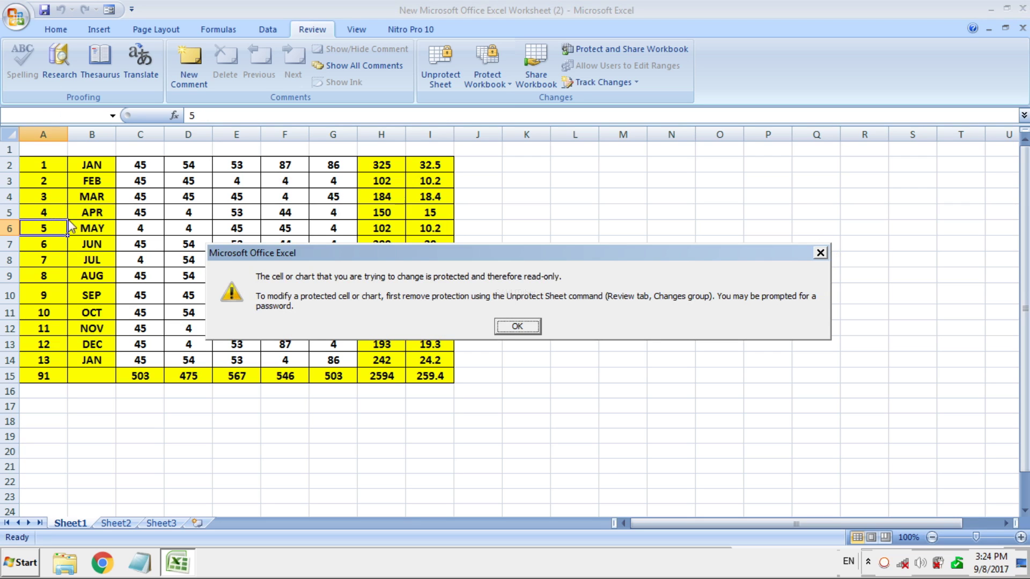
{"action": "left_click", "coordinate": [525, 327]}
Unlock the editable range with its password and clear E9, F9, D8:D9 and D13.
{"action": "left_click", "coordinate": [216, 275]}
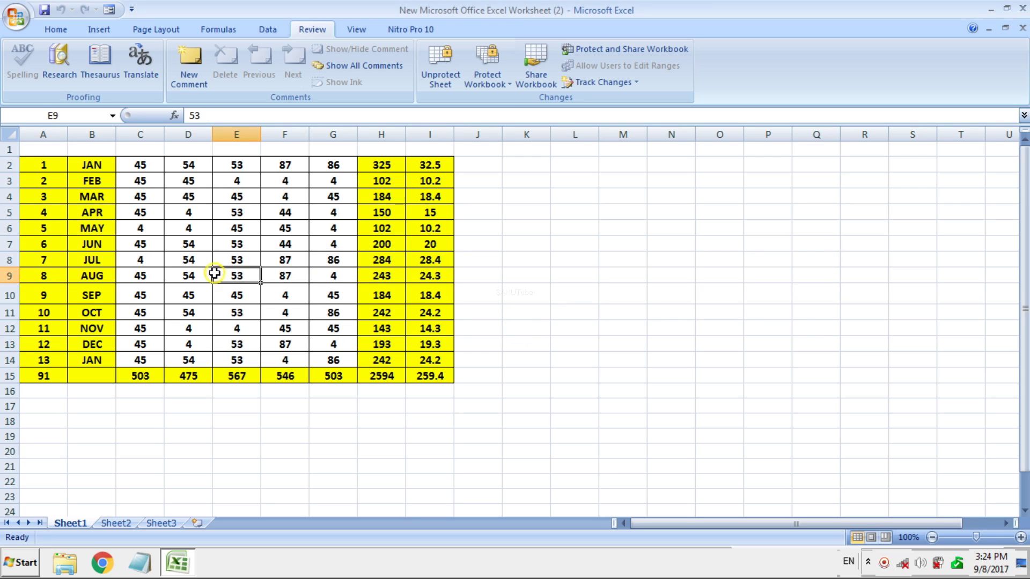
{"action": "double_click", "coordinate": [215, 274]}
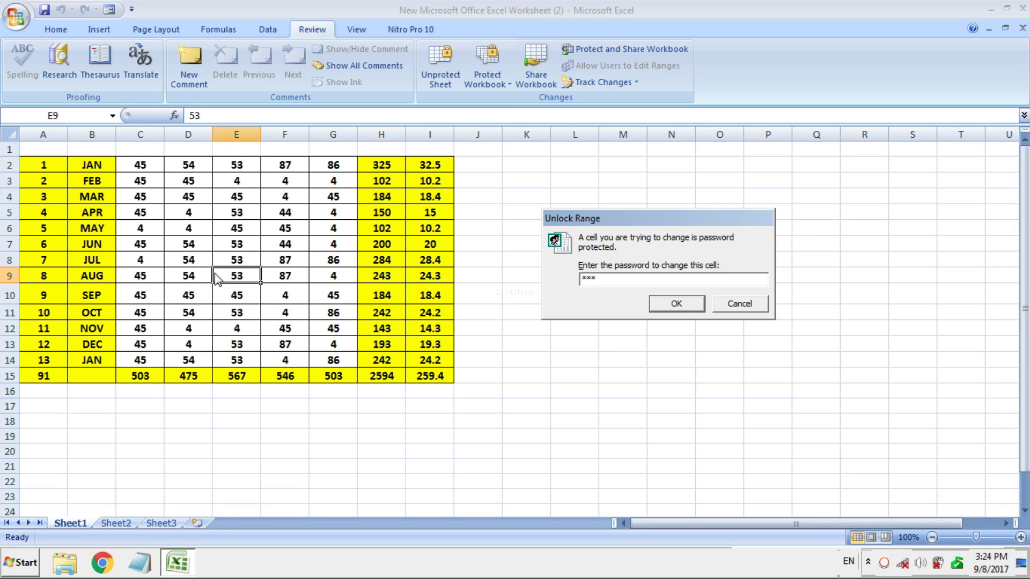
{"action": "left_click", "coordinate": [676, 303]}
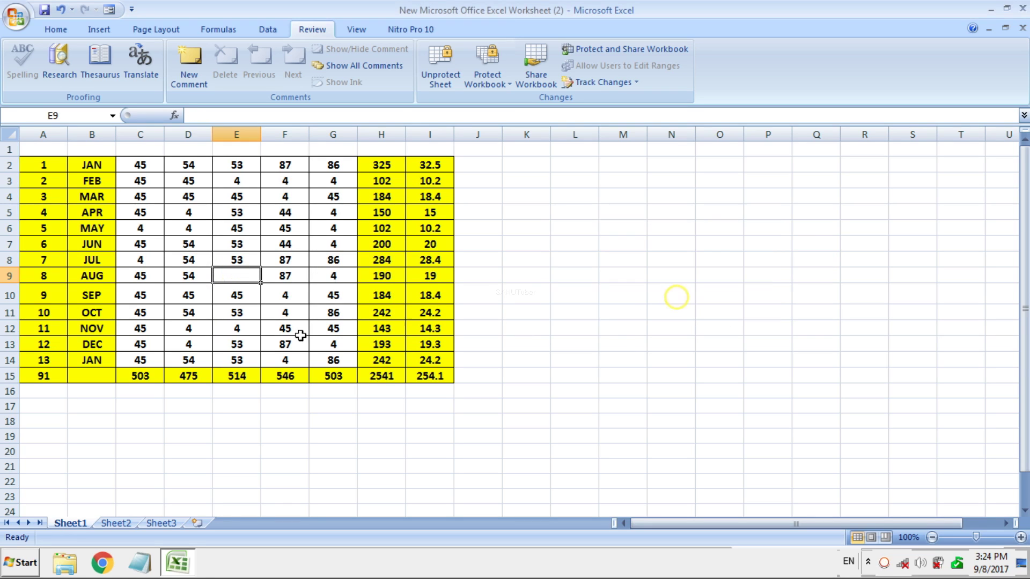
{"action": "left_click", "coordinate": [275, 274]}
{"action": "key", "text": "Delete"}
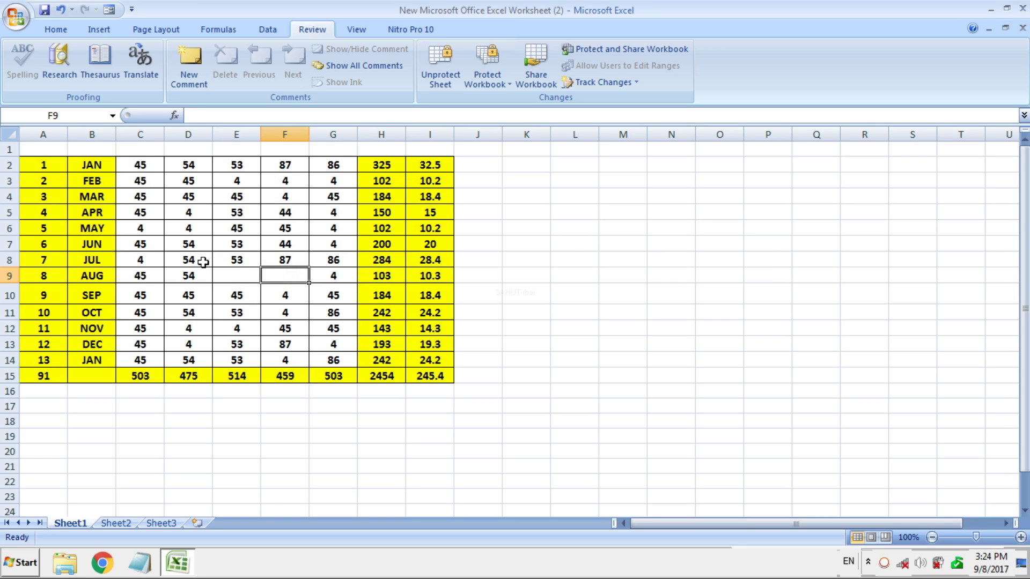
{"action": "left_click_drag", "start_coordinate": [202, 260], "coordinate": [203, 271]}
{"action": "key", "text": "Delete"}
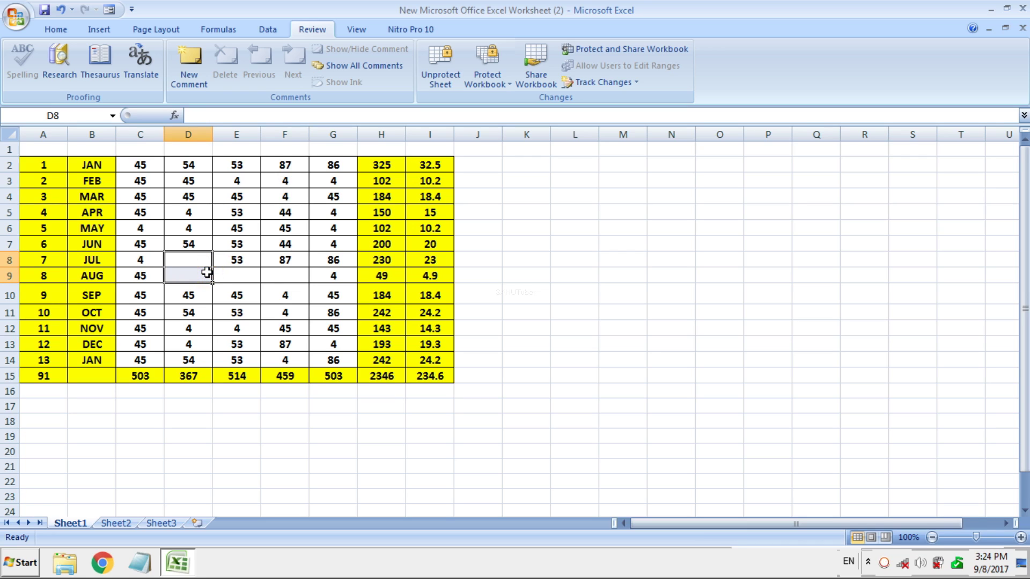
{"action": "left_click", "coordinate": [188, 340]}
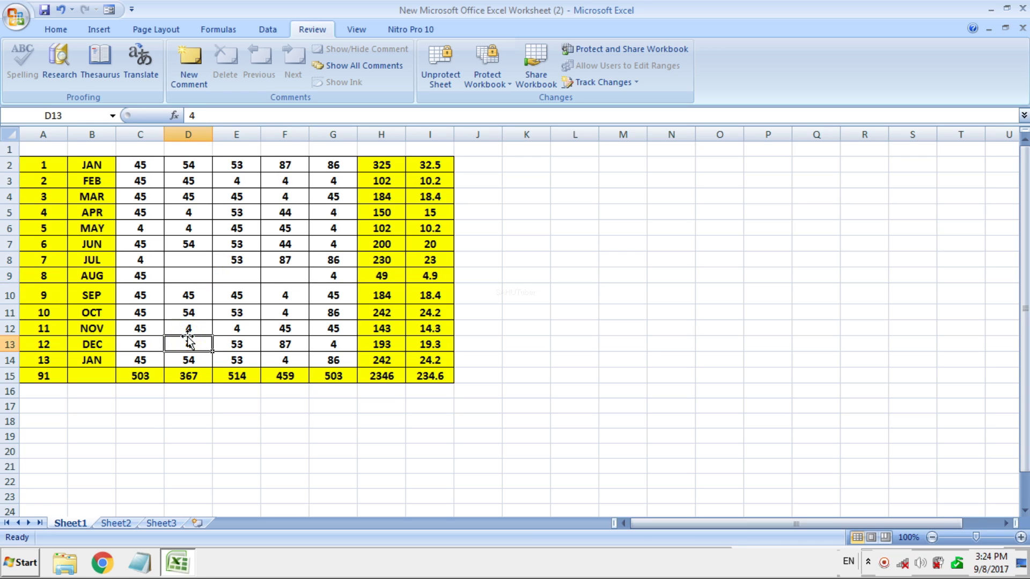
{"action": "key", "text": "Delete"}
Try deleting the locked formula in I13, dismiss the read-only warning, and select E5.
{"action": "left_click", "coordinate": [409, 338]}
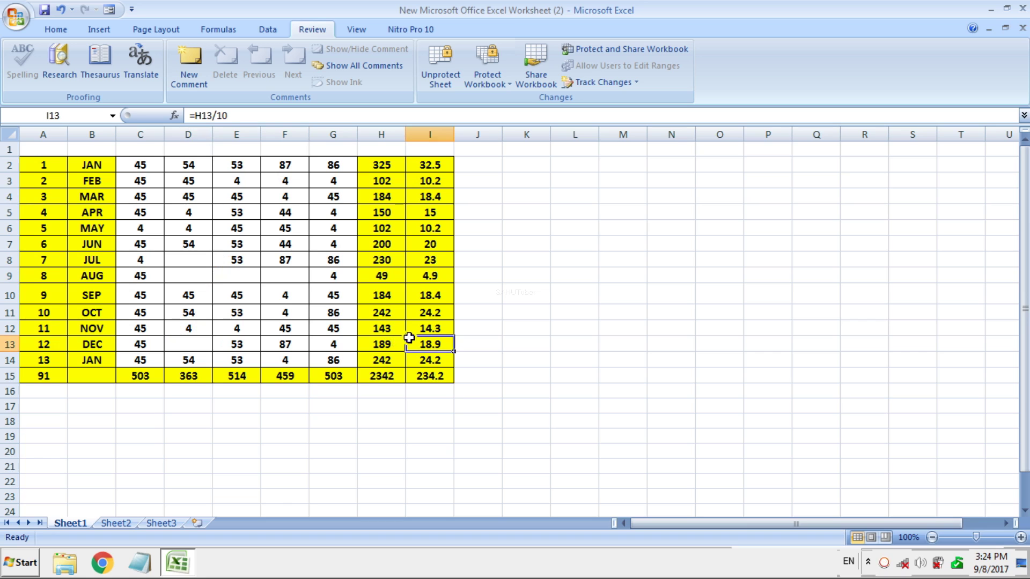
{"action": "key", "text": "Delete"}
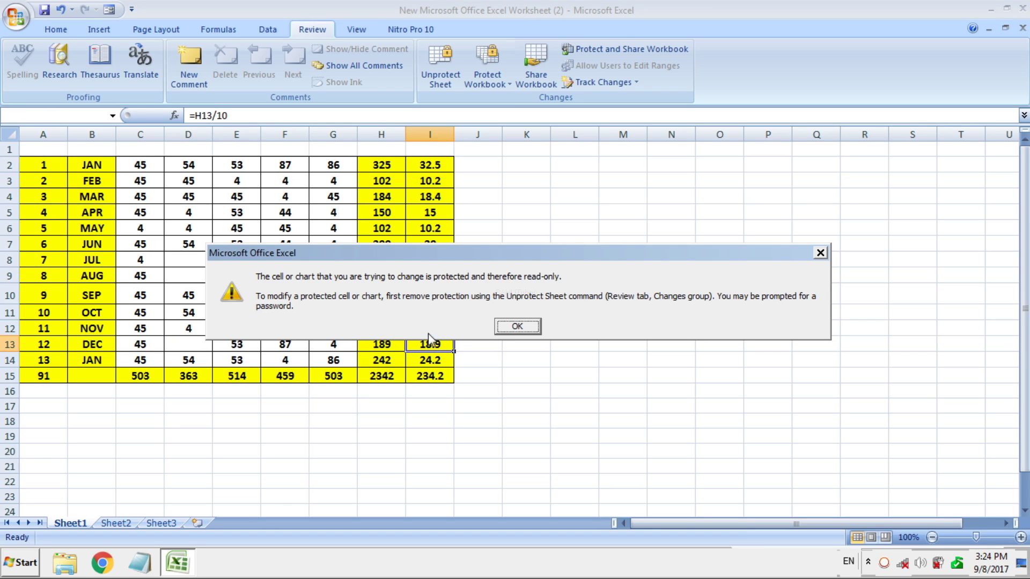
{"action": "left_click", "coordinate": [502, 327]}
{"action": "left_click", "coordinate": [228, 209]}
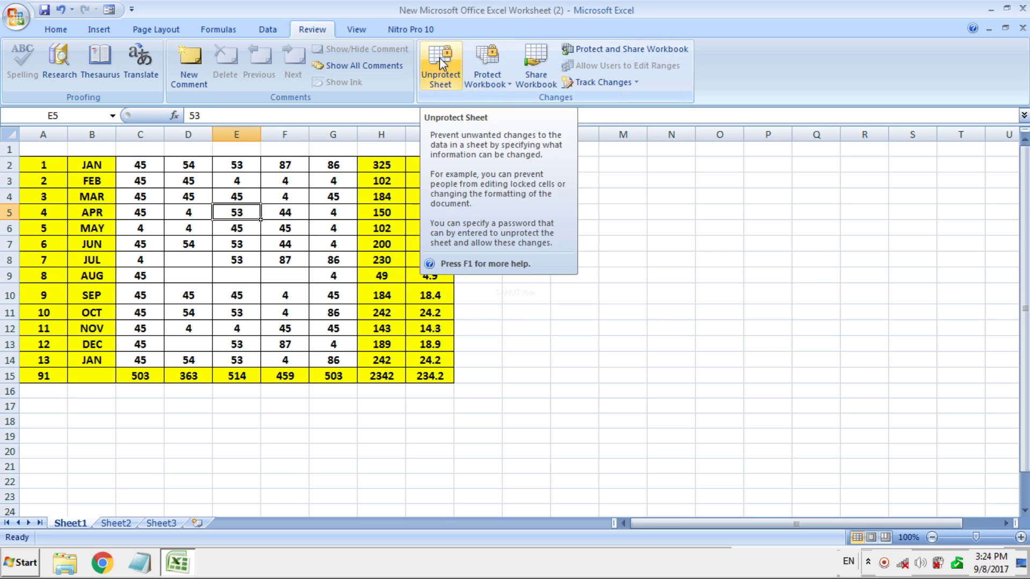
Unprotect Sheet1, delete the 4 in F4, and re-protect it with a confirmed password.
{"action": "left_click", "coordinate": [441, 77]}
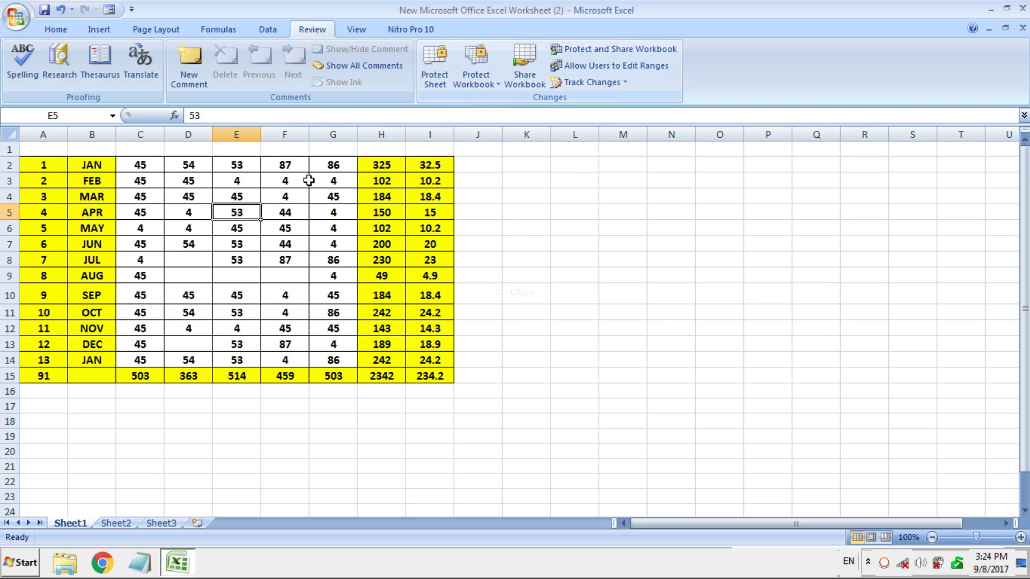
{"action": "left_click", "coordinate": [289, 195]}
{"action": "key", "text": "Delete"}
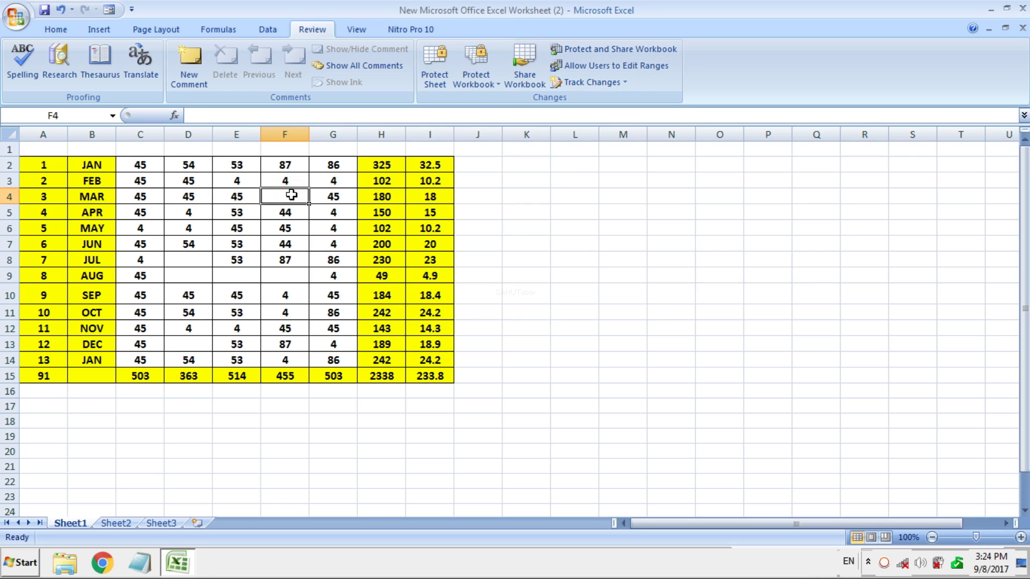
{"action": "left_click", "coordinate": [432, 77]}
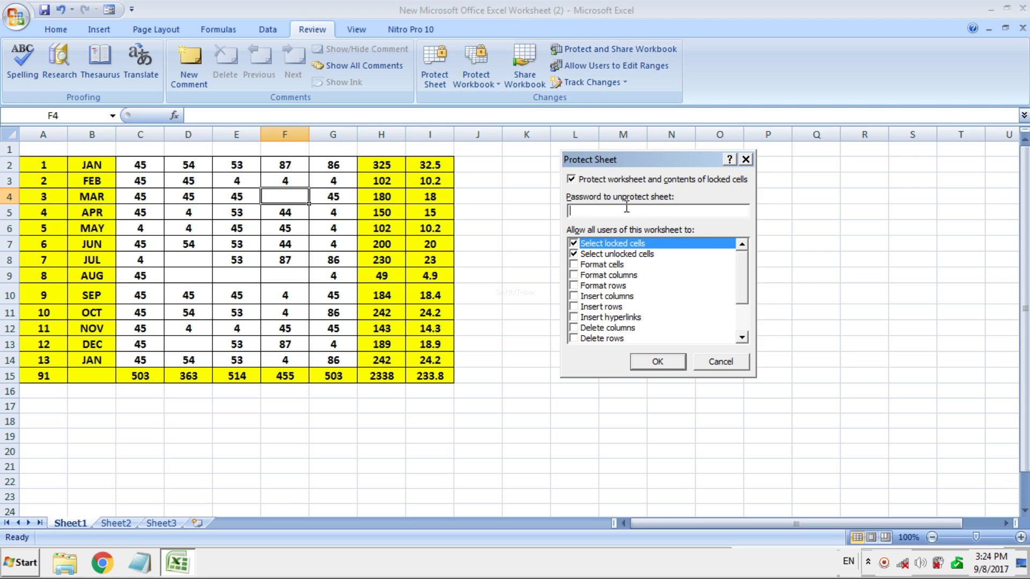
{"action": "left_click", "coordinate": [654, 361]}
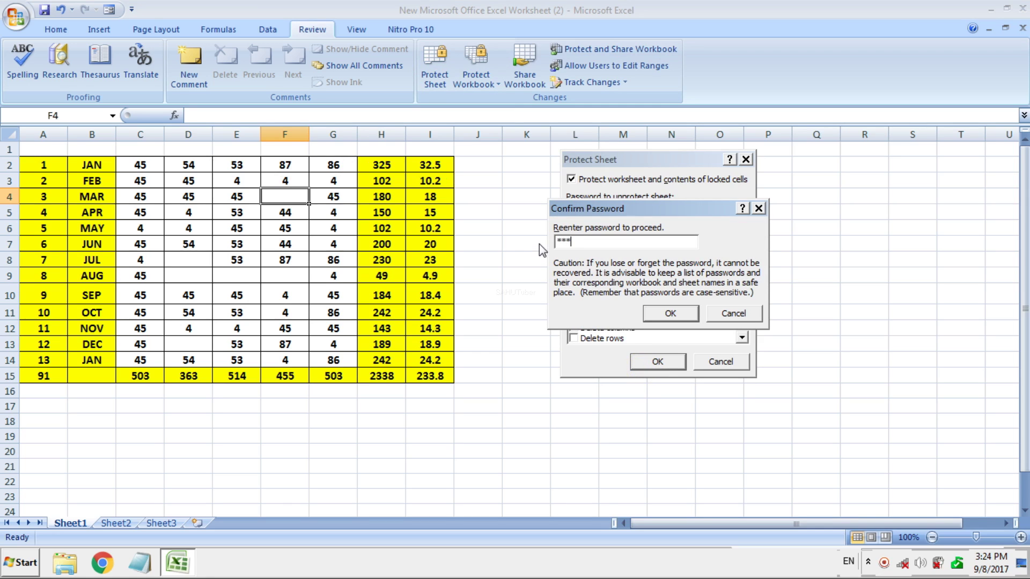
{"action": "left_click", "coordinate": [651, 317]}
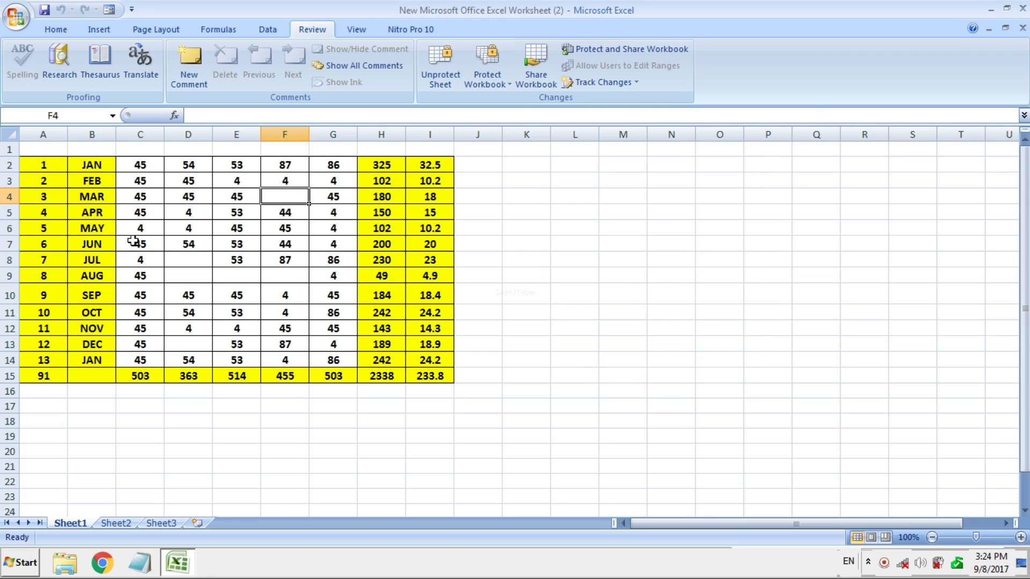
{"action": "double_click", "coordinate": [177, 243]}
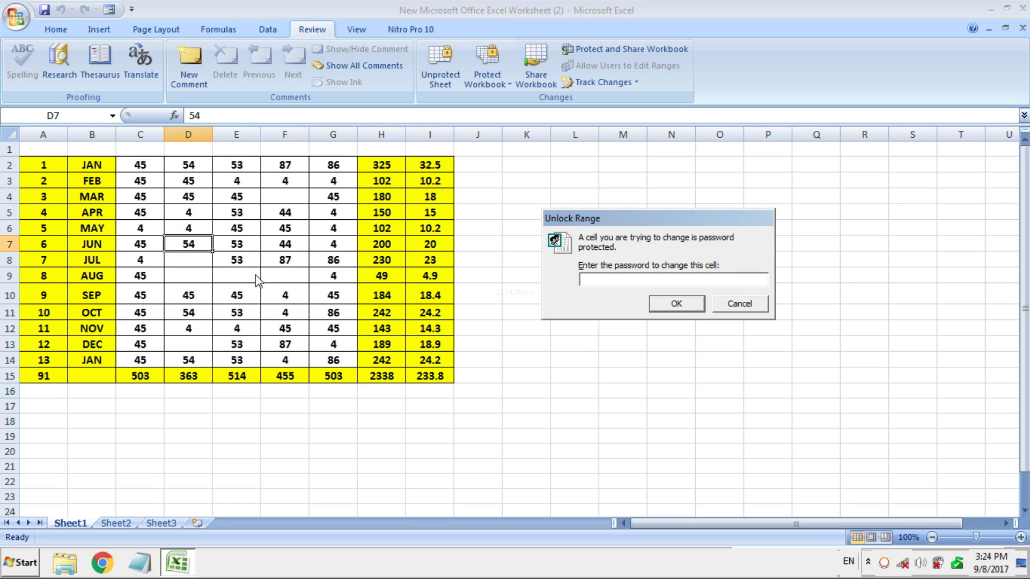
{"action": "left_click", "coordinate": [736, 306]}
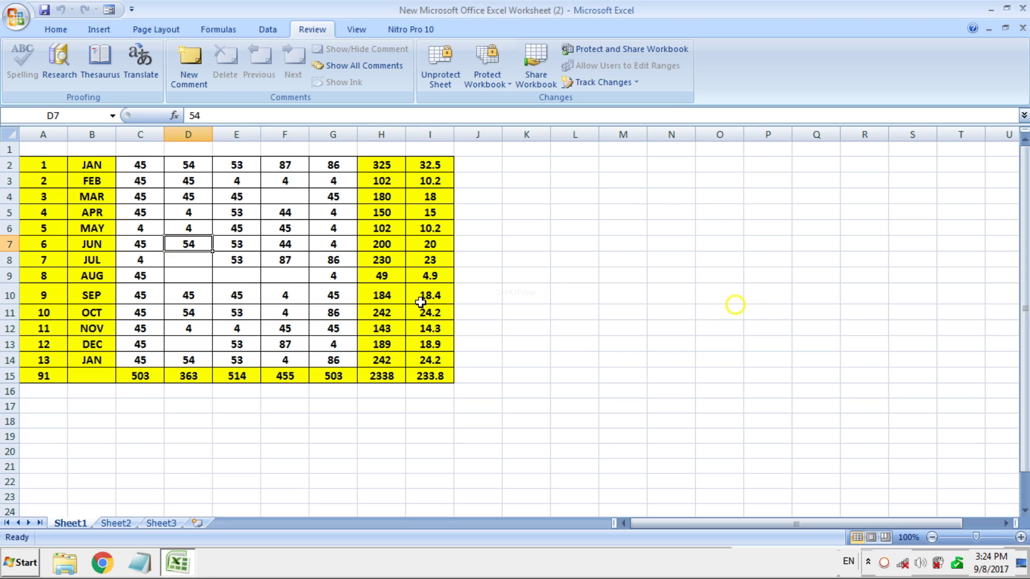
{"action": "left_click", "coordinate": [254, 244]}
{"action": "double_click", "coordinate": [255, 244]}
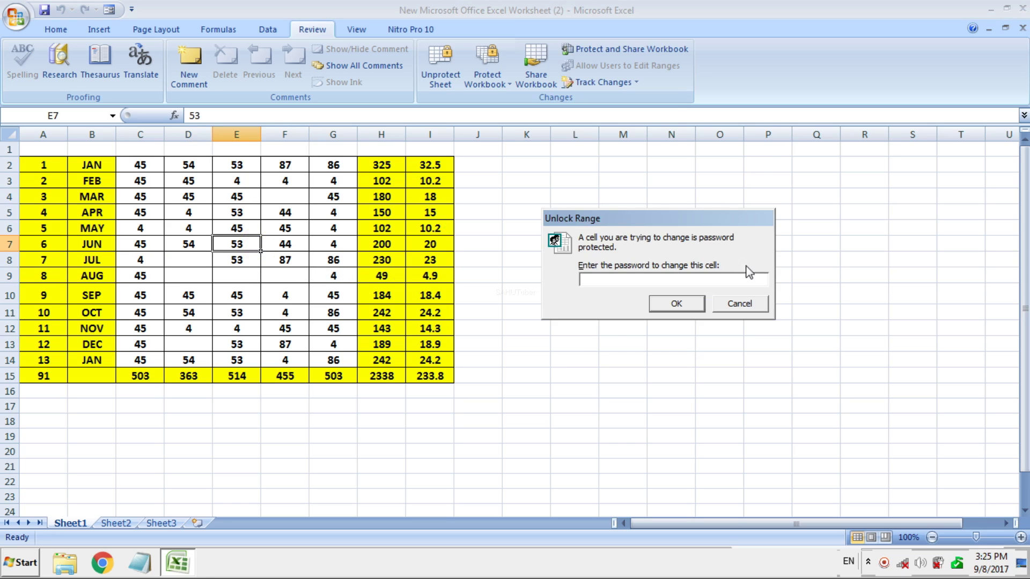
{"action": "left_click", "coordinate": [734, 302]}
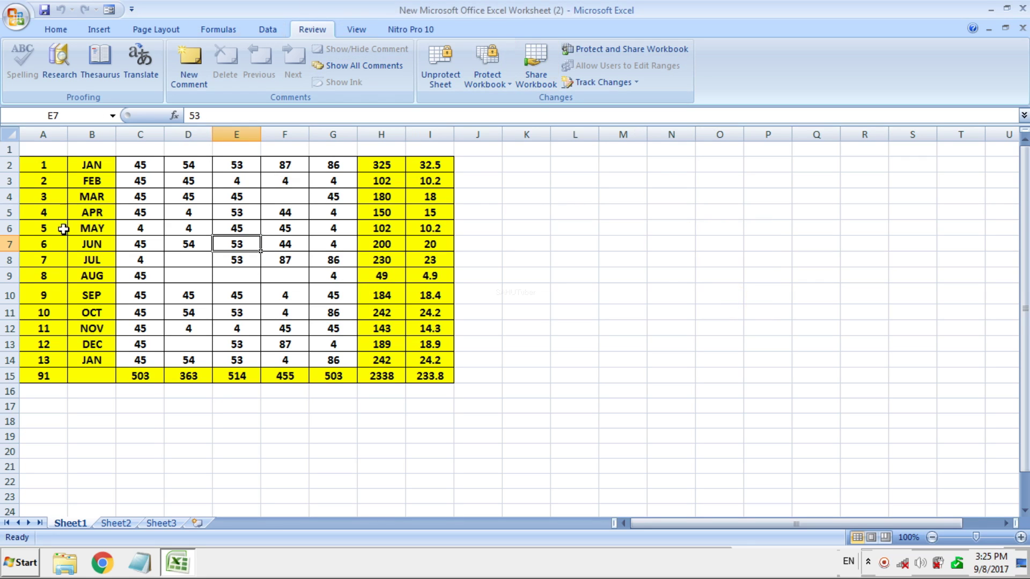
{"action": "left_click", "coordinate": [177, 418]}
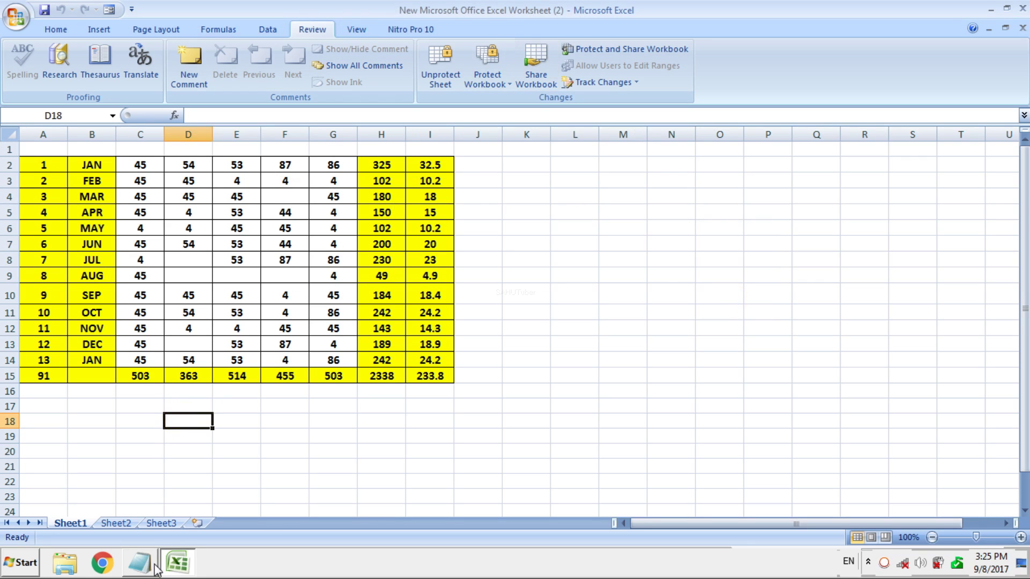
{"action": "key", "text": "Delete"}
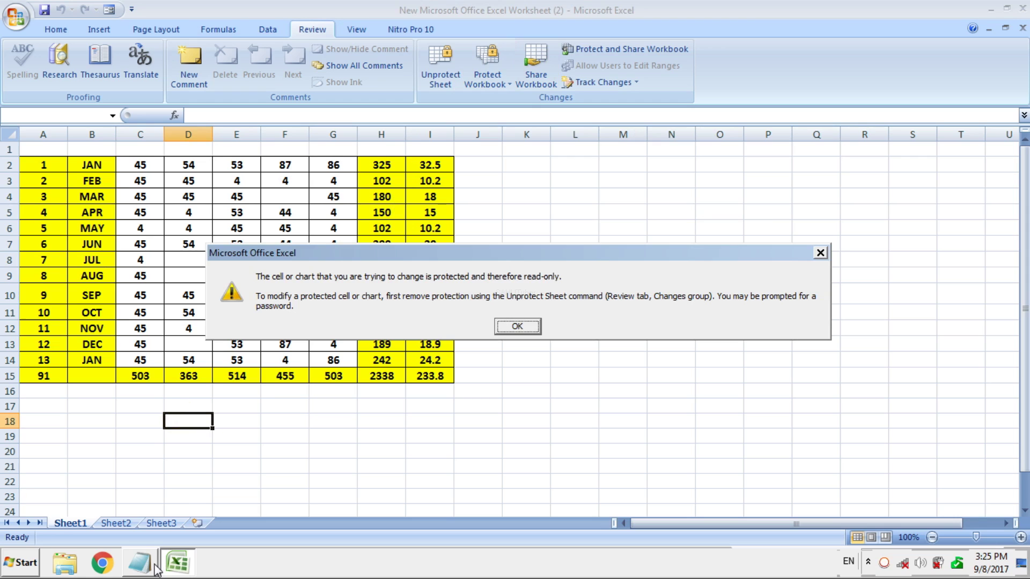
{"action": "left_click", "coordinate": [528, 329]}
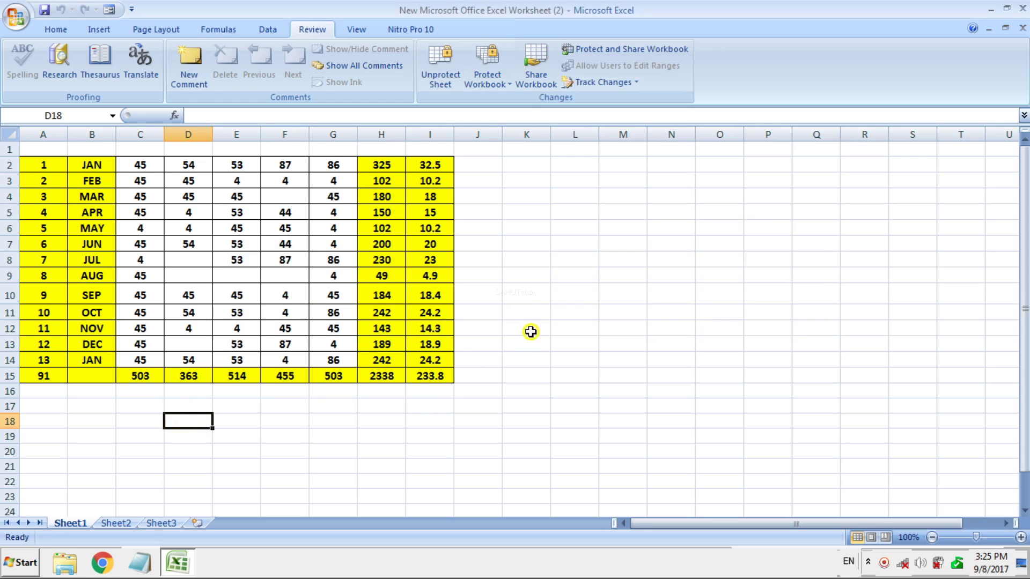